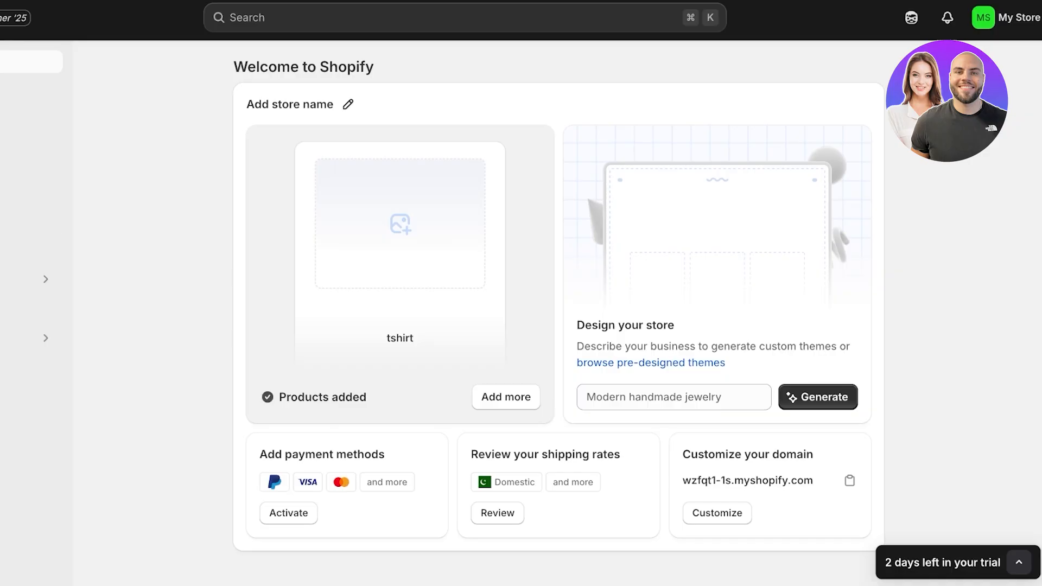
Open the lipgloss product from the product list and go to its Shipping section.
left_click(17, 300)
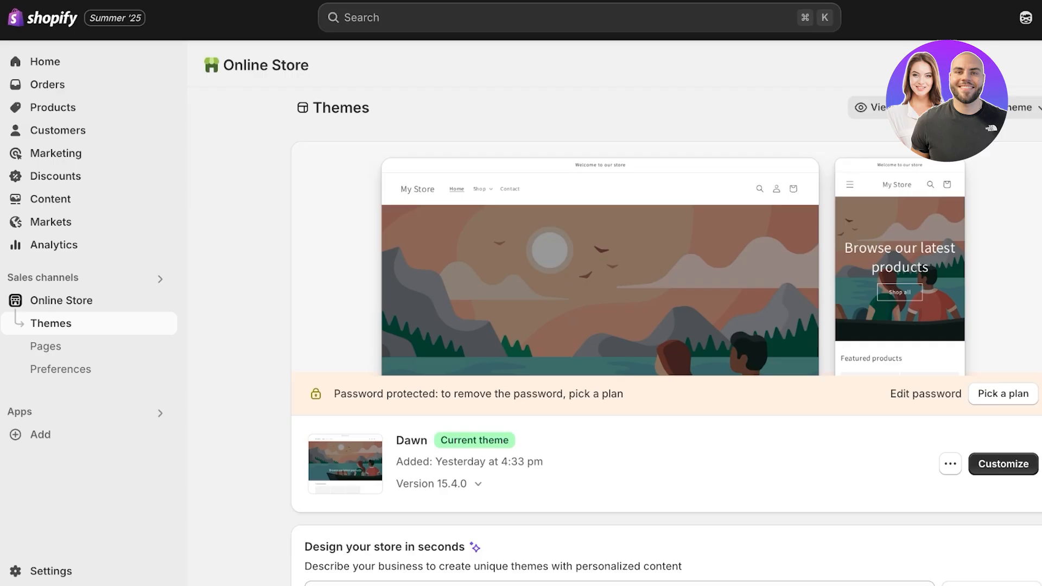
left_click(53, 108)
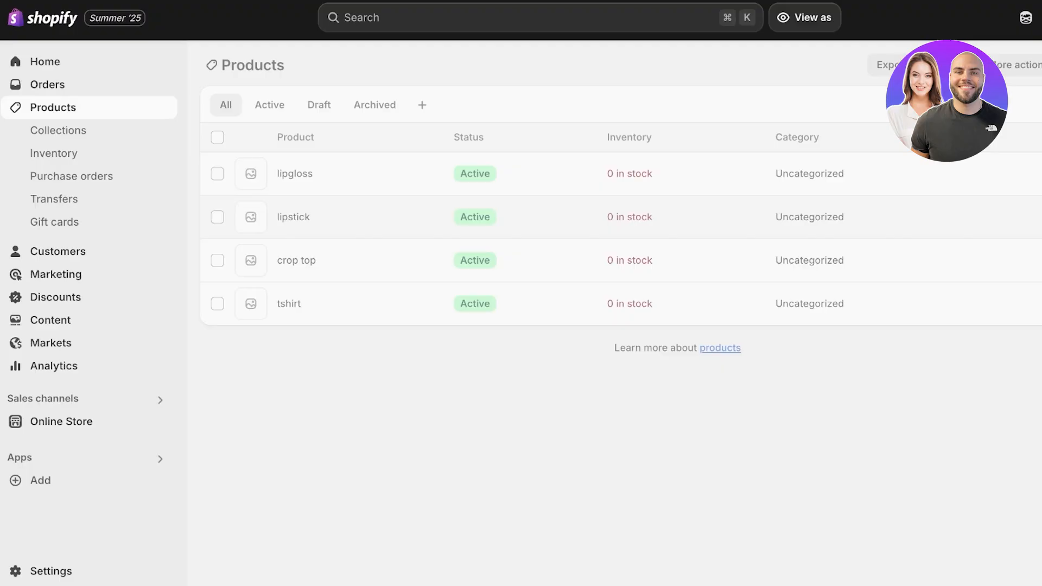
left_click(296, 174)
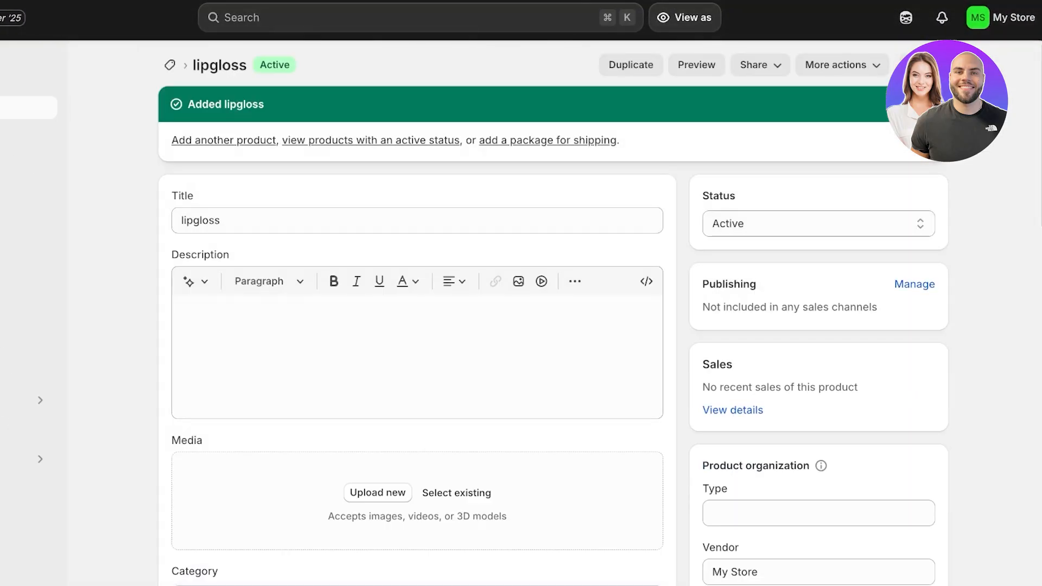
scroll(553, 313, "down", 9)
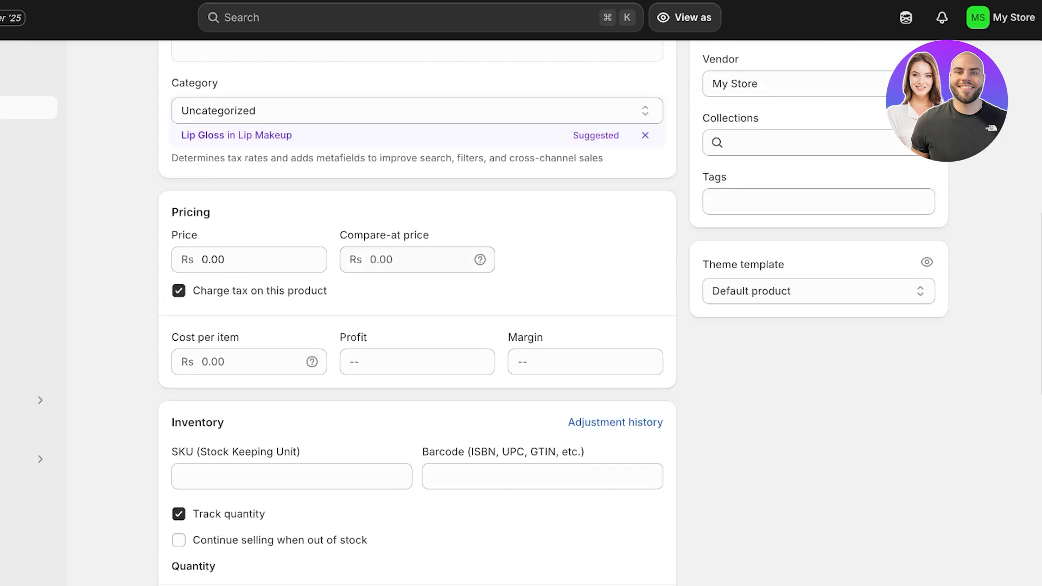
scroll(521, 312, "down", 9)
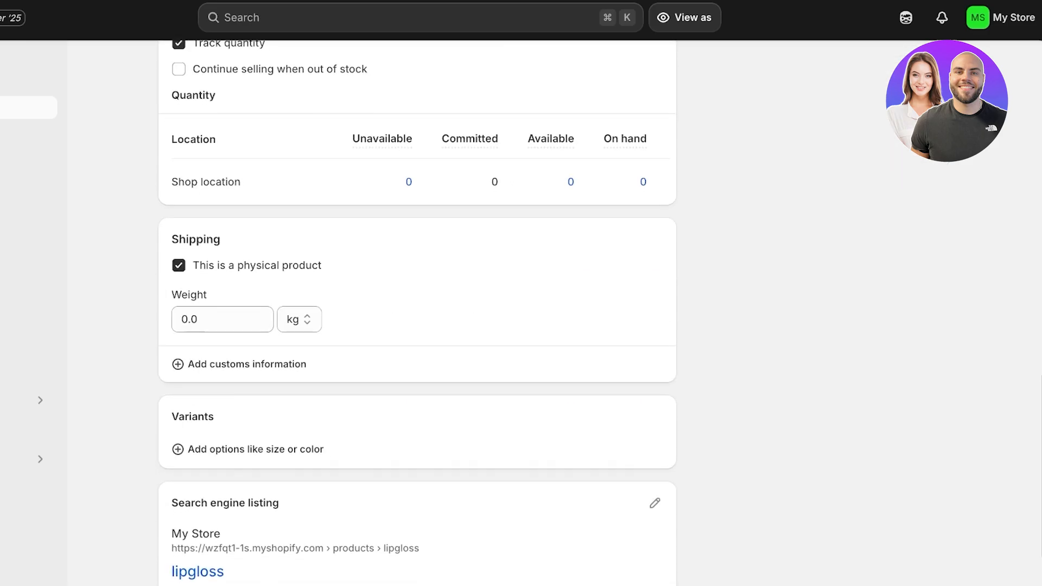
Examine the lipgloss product's weight field and reveal its customs information fields.
left_click(218, 320)
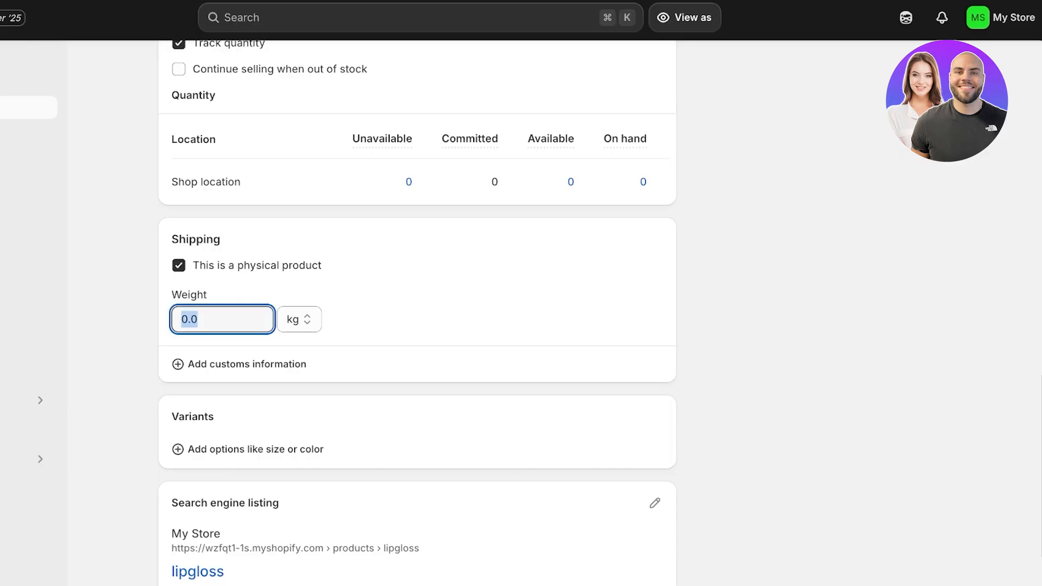
left_click(434, 304)
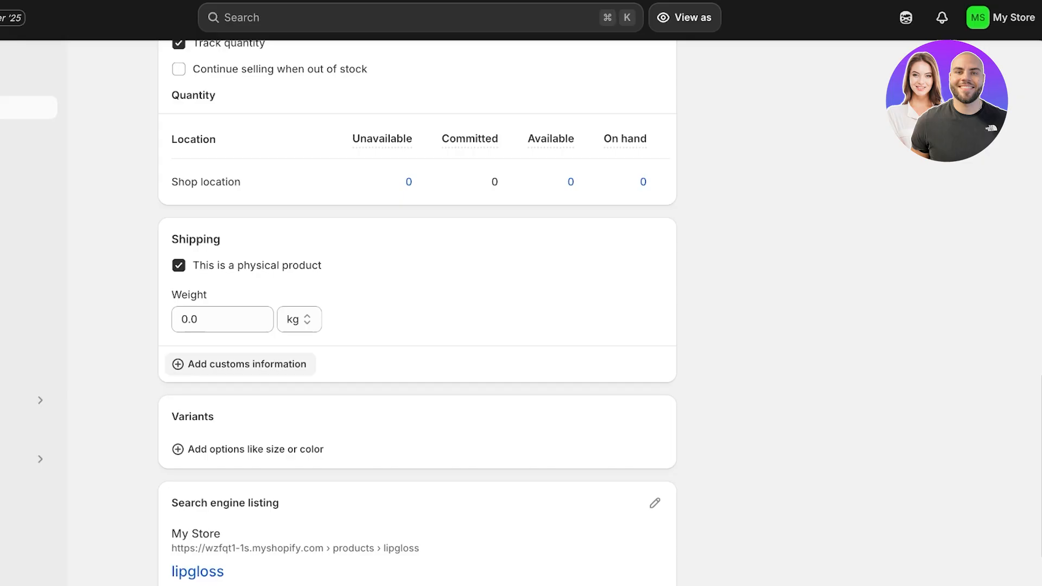
left_click(217, 320)
left_click(247, 364)
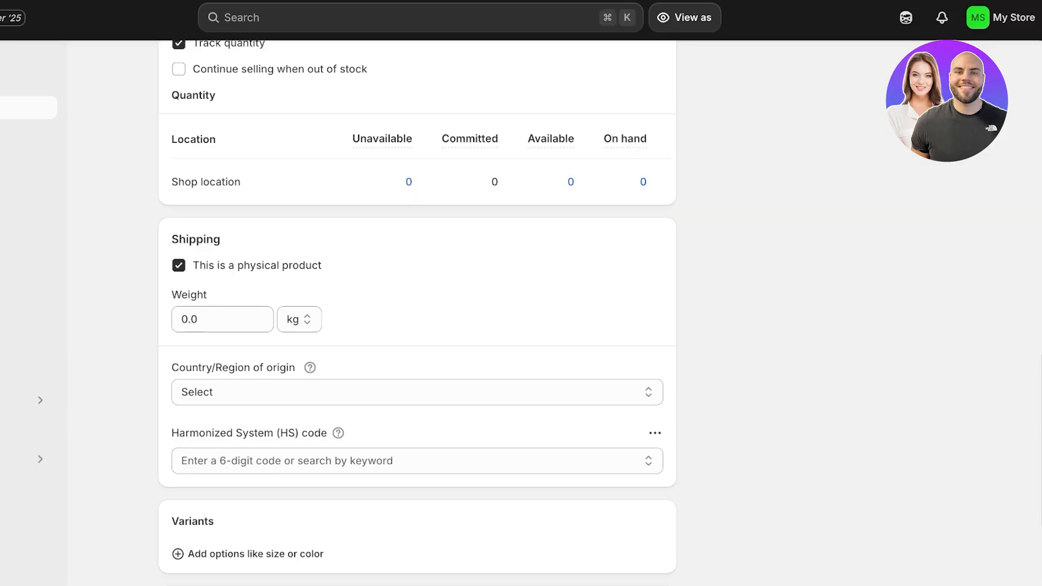
mouse_move(310, 368)
Open the store's Shipping and delivery settings.
left_click(21, 62)
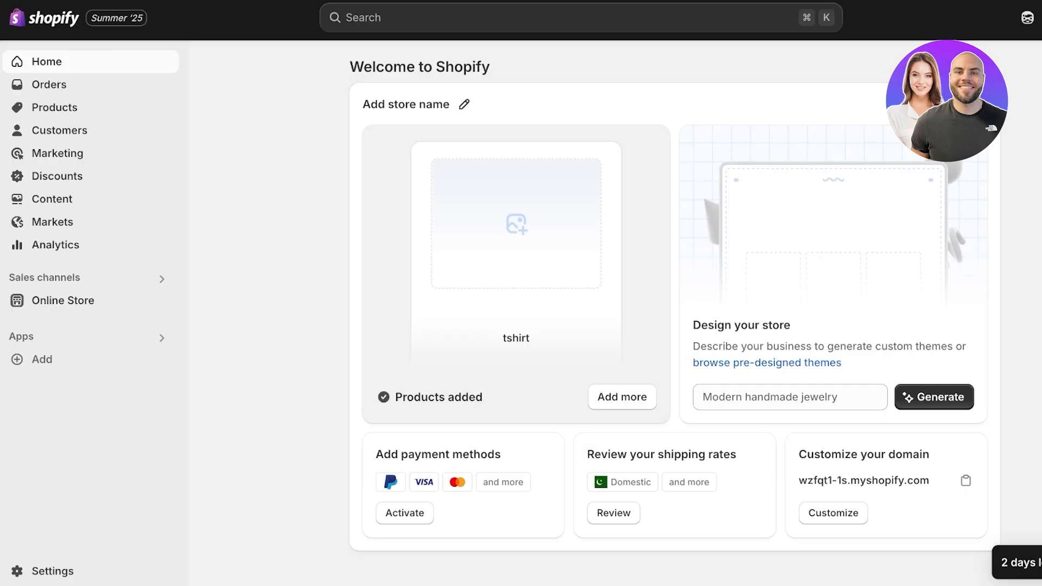
left_click(52, 572)
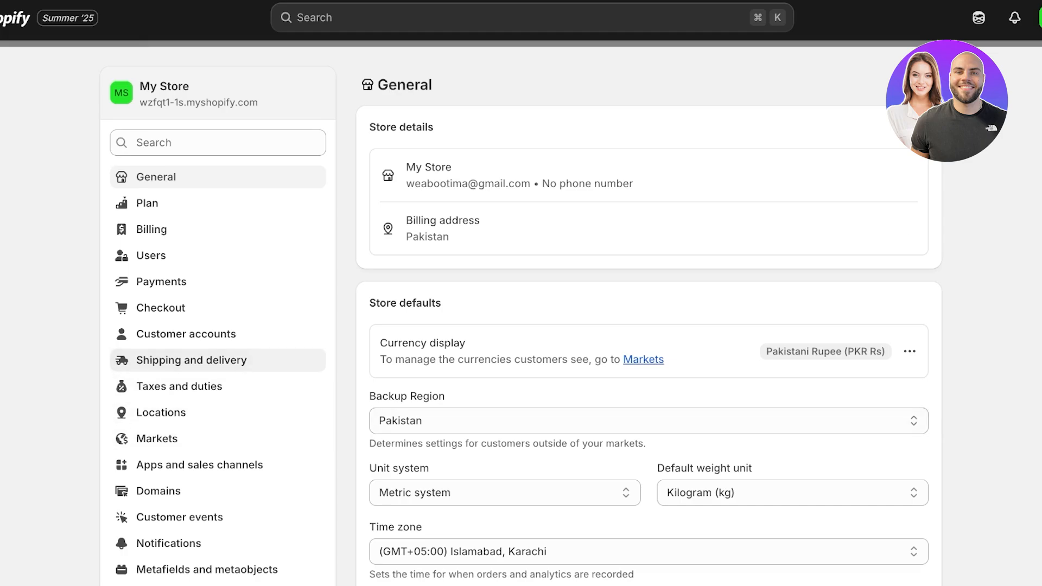
left_click(191, 360)
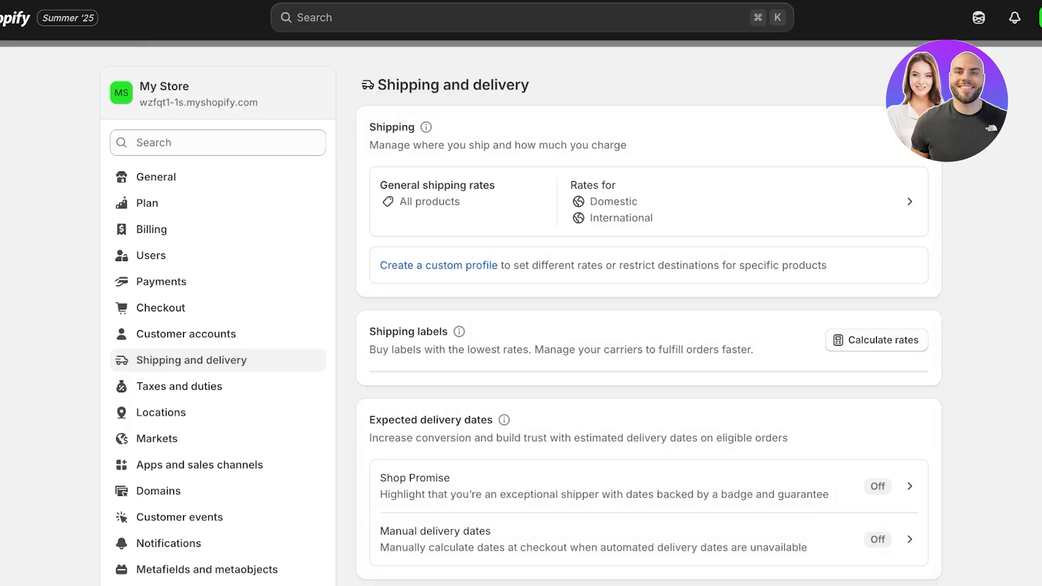
Look through the Shipping and delivery settings, including delivery dates, local delivery, pickup, saved packages, shipping documents and custom order fulfillment.
scroll(649, 315, "down", 3)
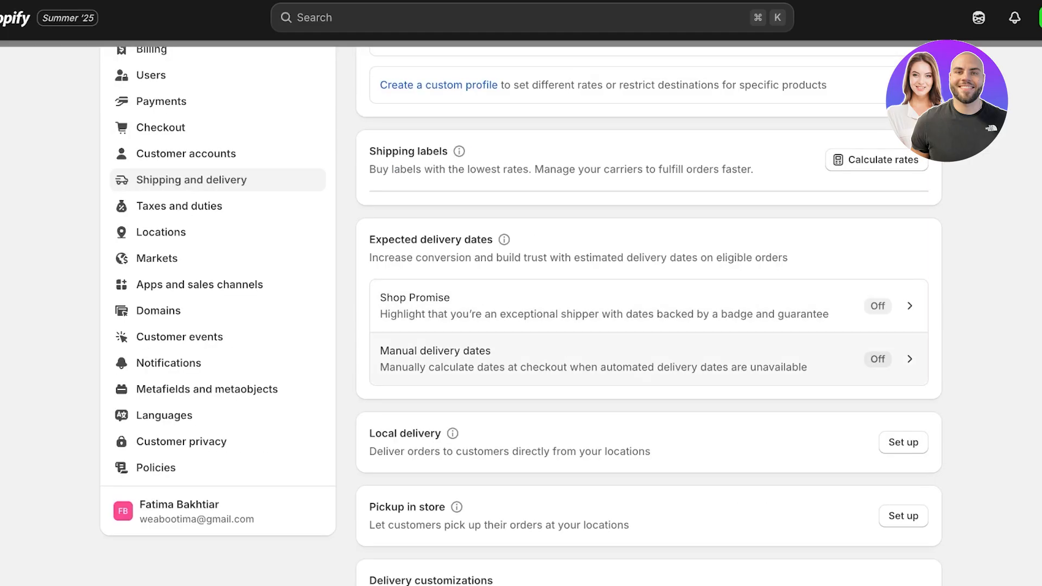
scroll(649, 315, "down", 3)
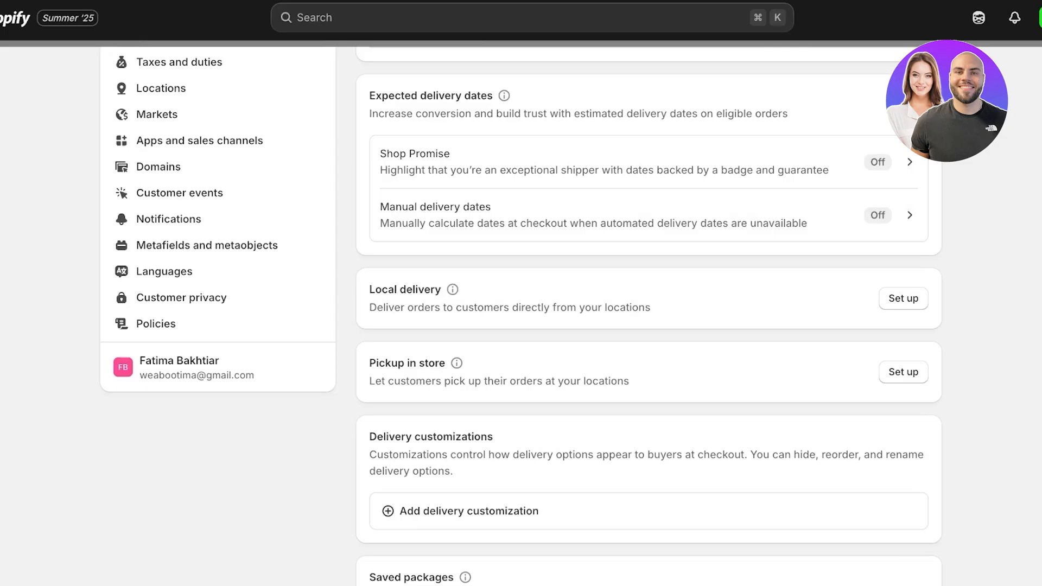
scroll(648, 315, "down", 3)
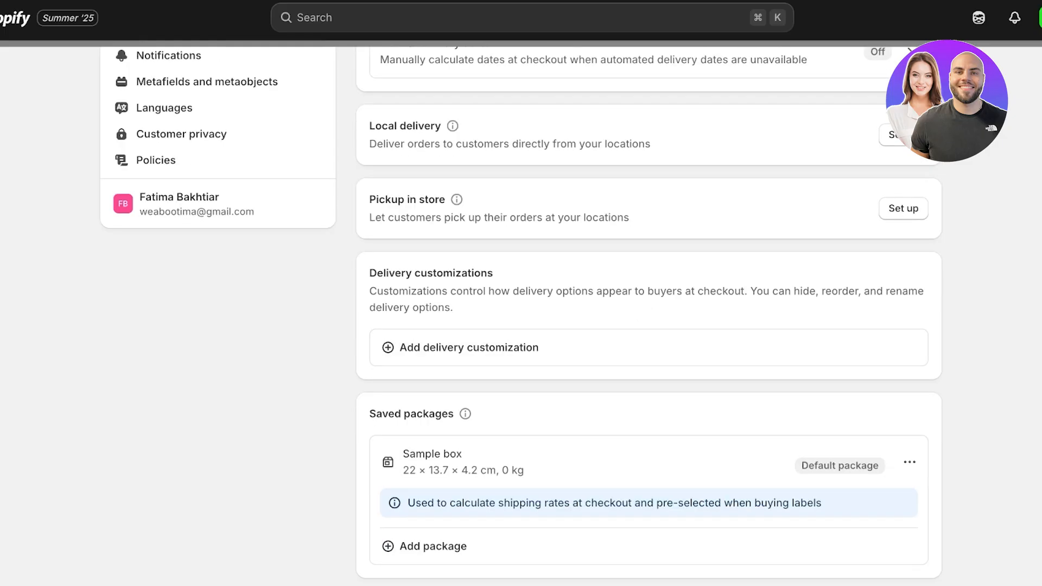
scroll(649, 315, "down", 4)
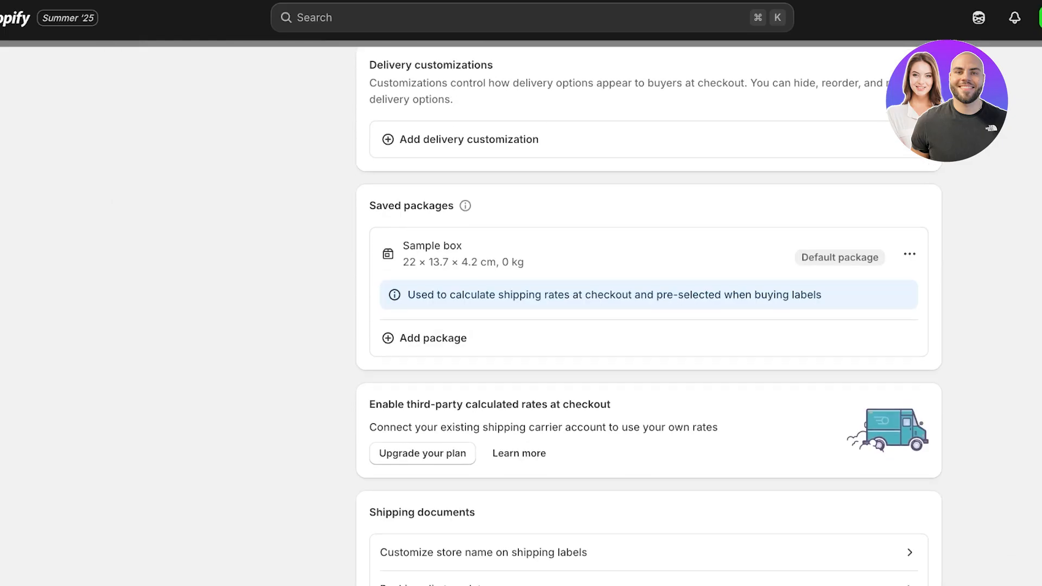
scroll(649, 315, "down", 3)
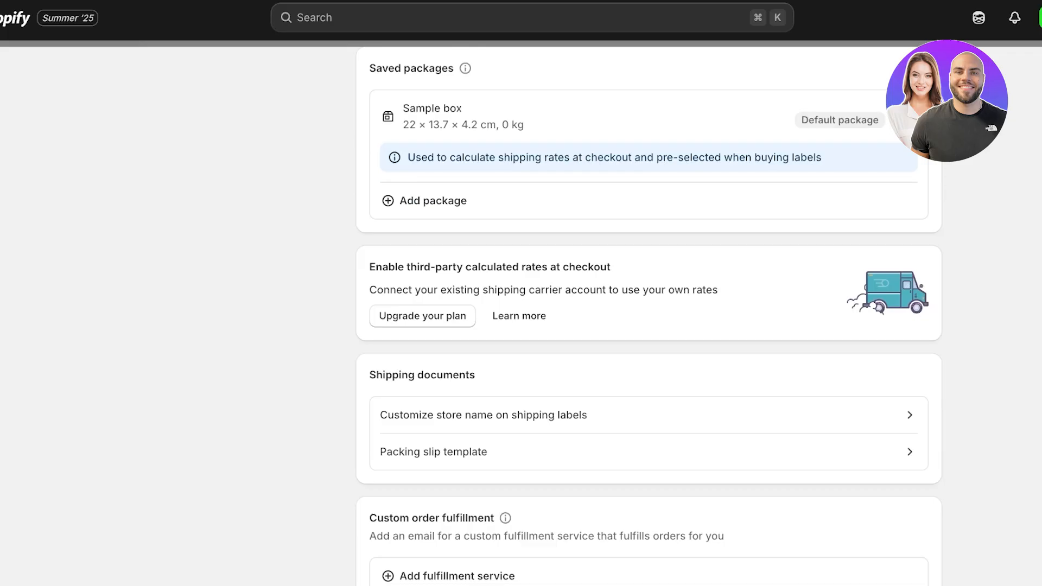
scroll(649, 315, "down", 2)
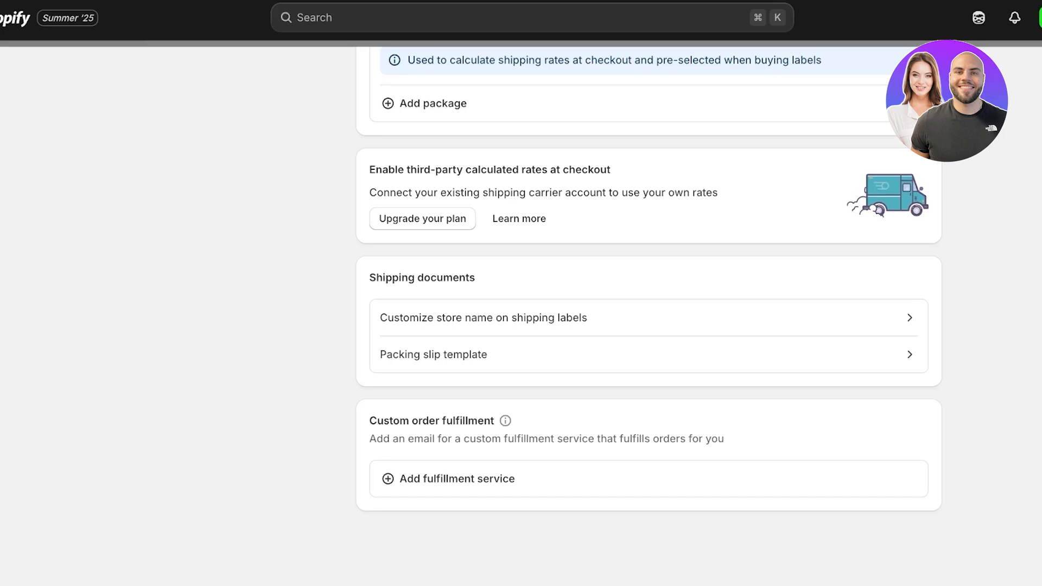
scroll(649, 298, "up", 15)
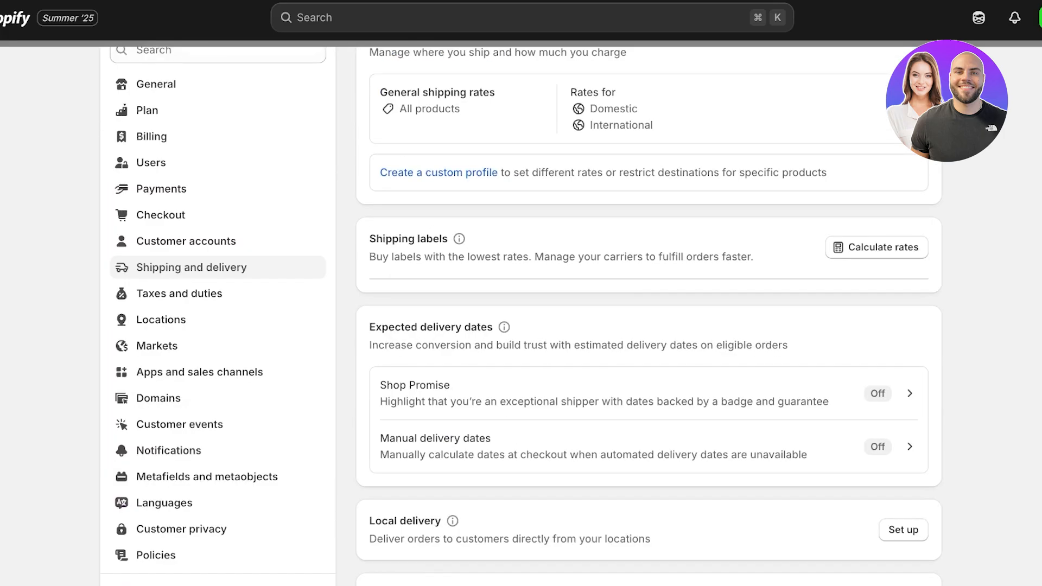
scroll(649, 298, "up", 3)
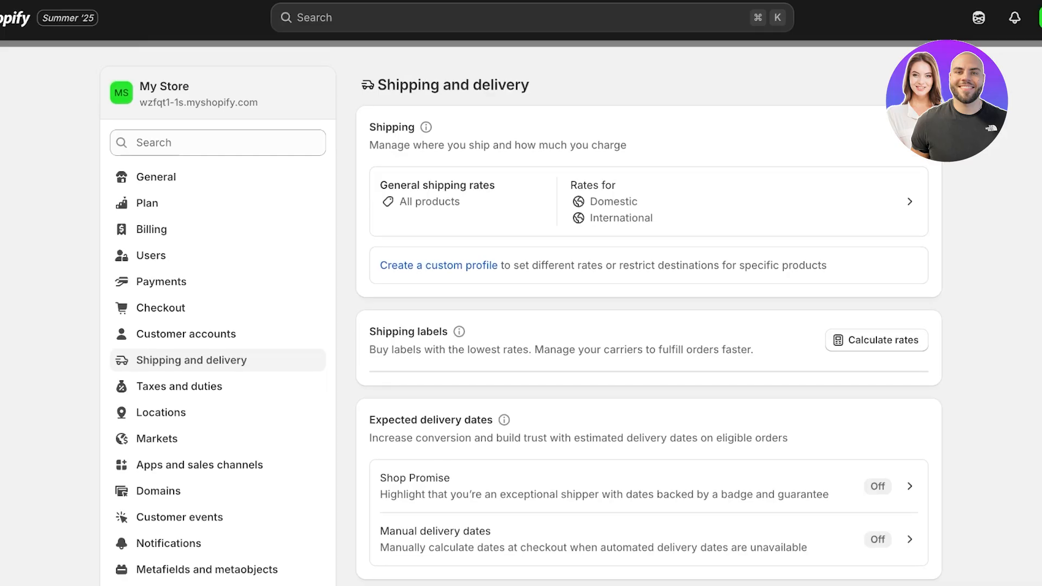
Open the general shipping rates profile and review its fulfillment location and shipping zones.
left_click(649, 202)
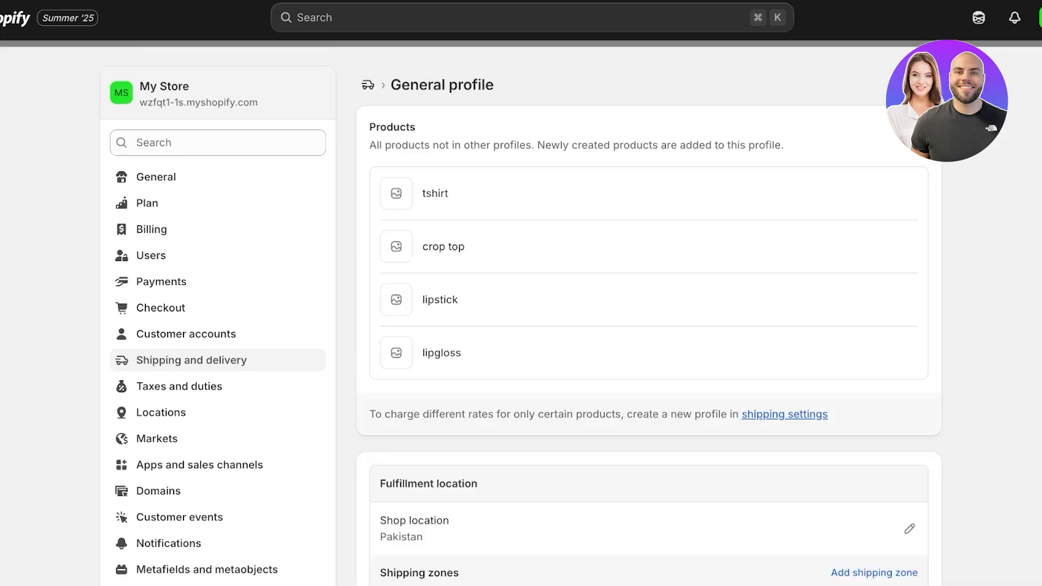
scroll(649, 315, "down", 4)
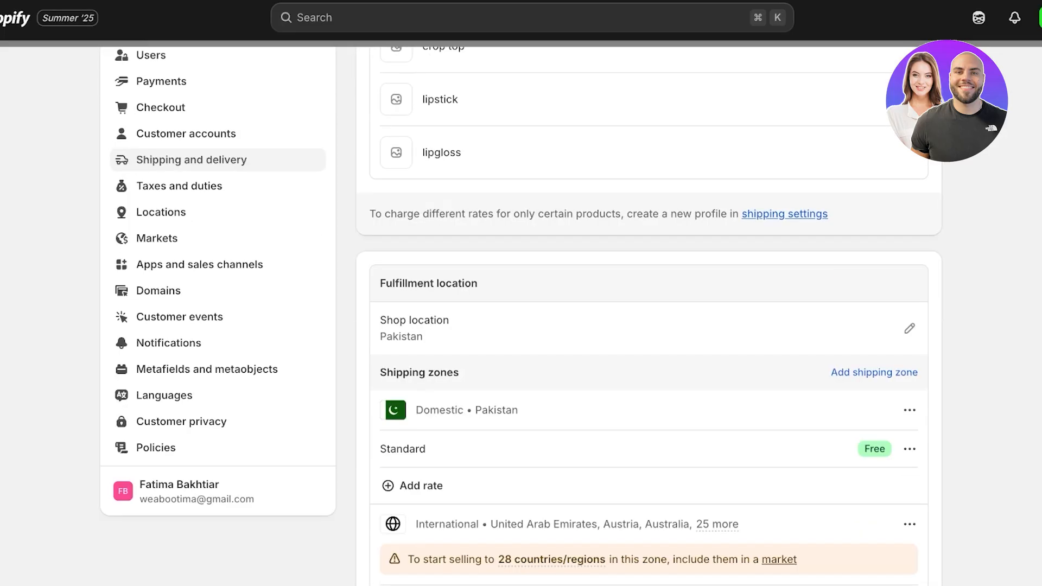
scroll(649, 315, "down", 3)
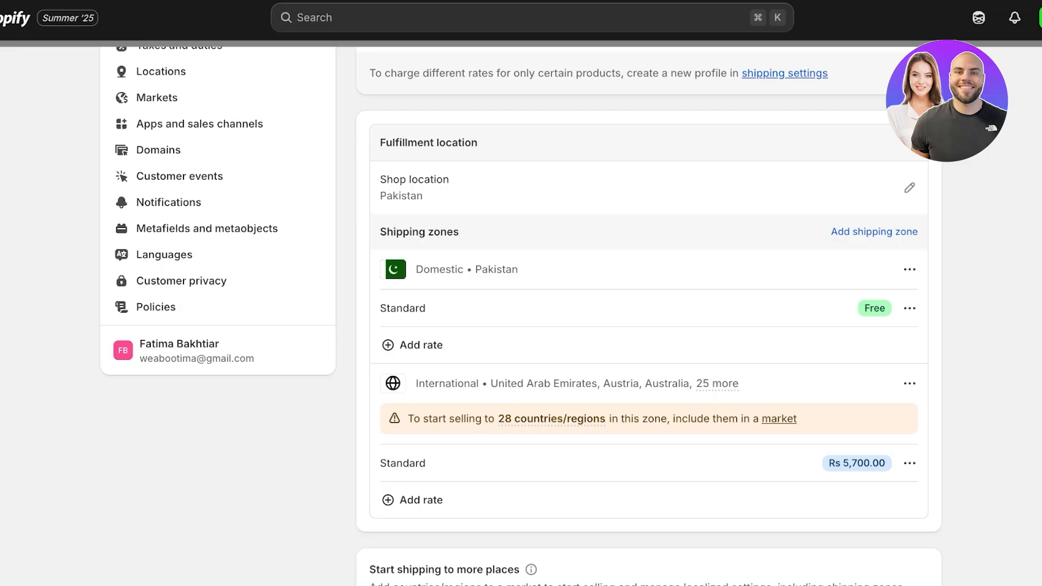
scroll(521, 315, "down", 3)
scroll(521, 314, "up", 3)
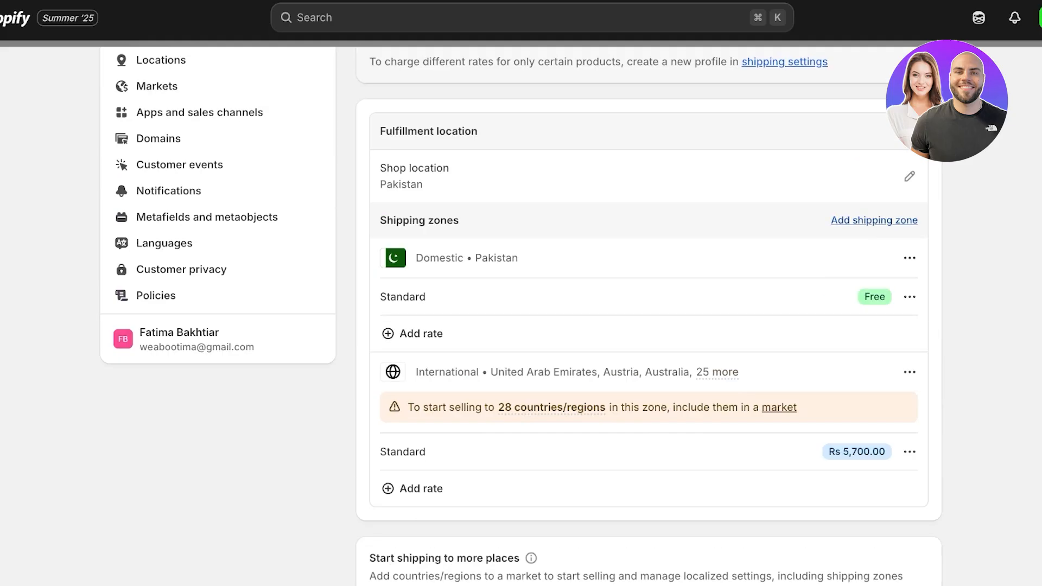
Check the options for creating a shipping zone and for managing the shop location's rates, leaving both without changes.
left_click(874, 220)
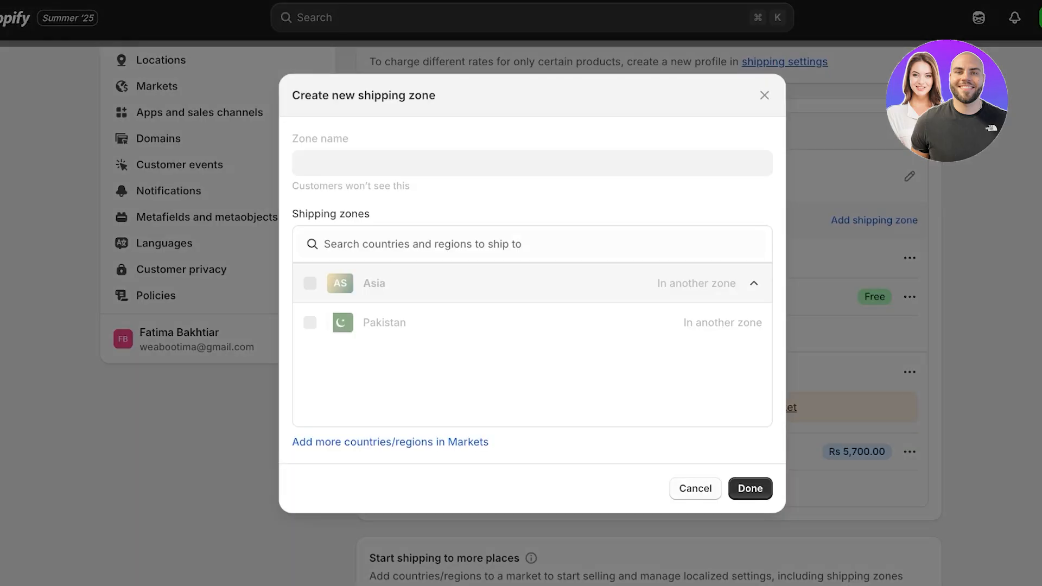
left_click(695, 488)
left_click(909, 176)
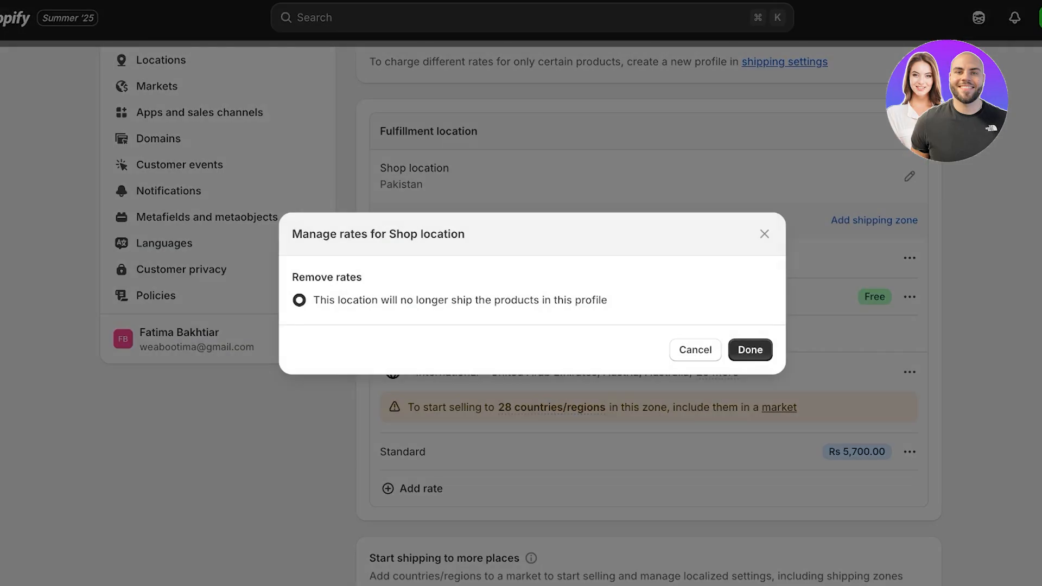
left_click(765, 234)
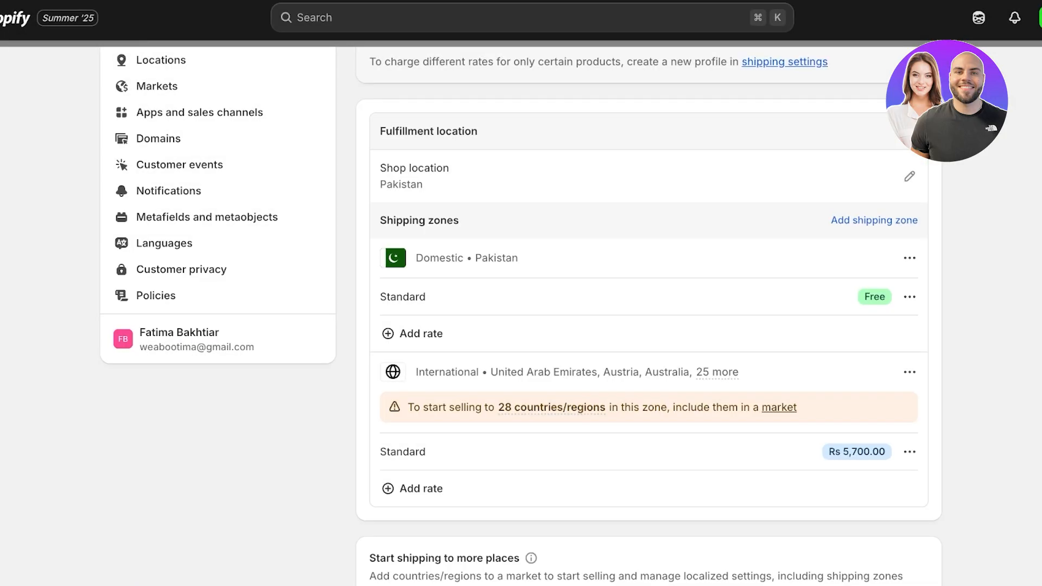
Delete the free Standard rate from the Domestic shipping zone and open a new rate for that zone.
left_click(910, 296)
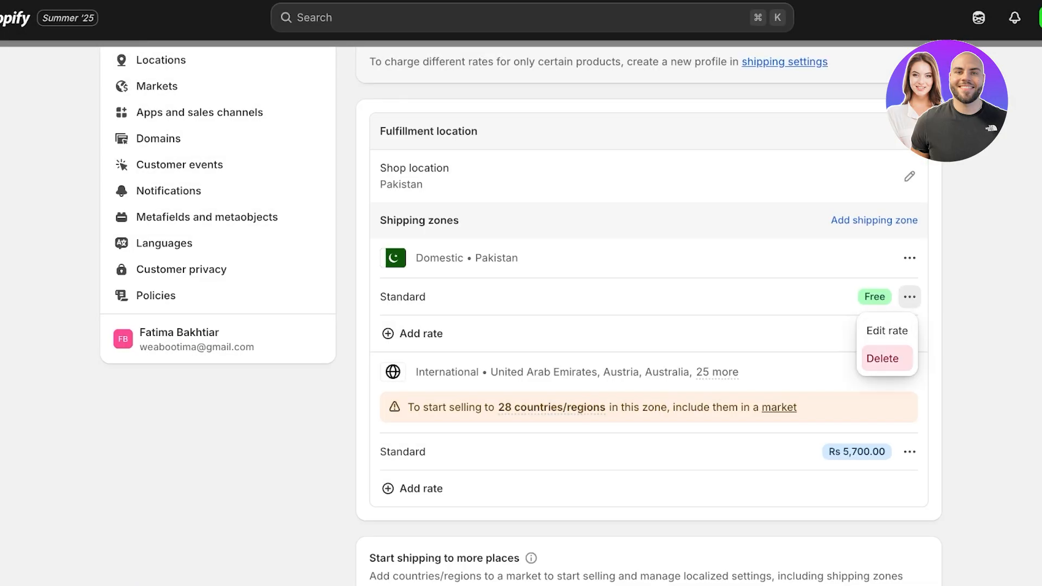
left_click(882, 358)
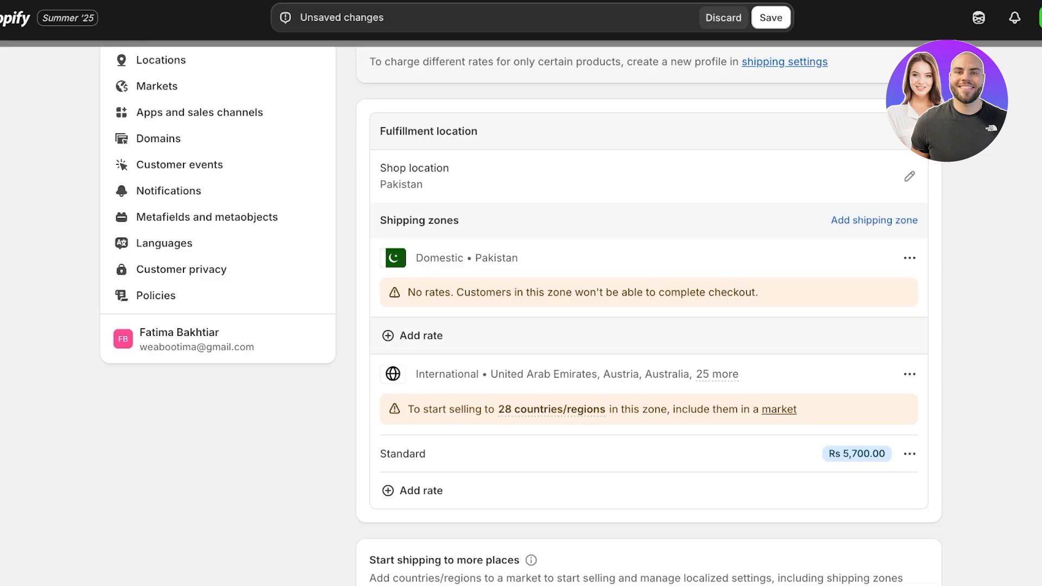
left_click(421, 335)
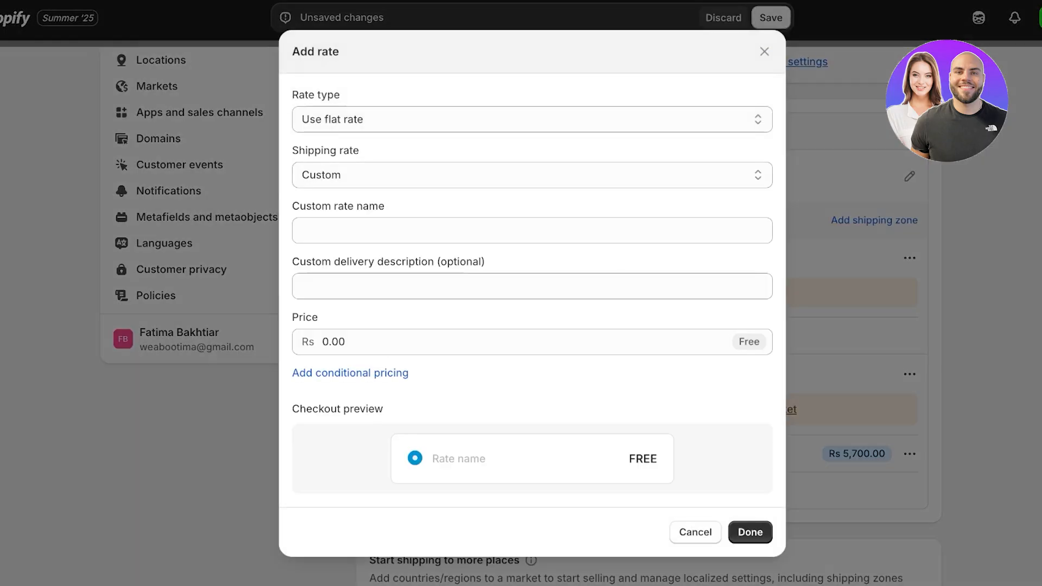
left_click(532, 119)
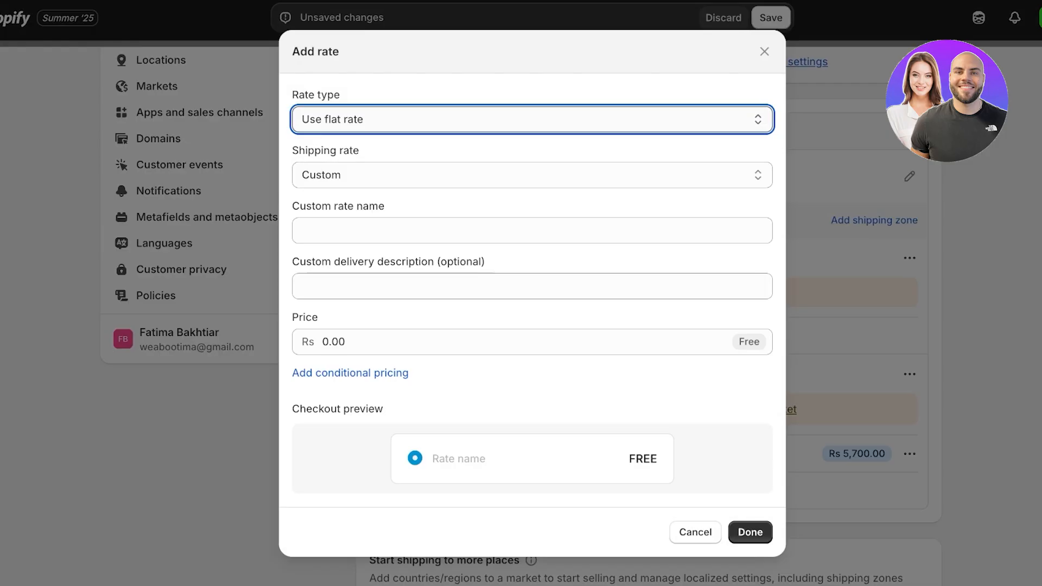
left_click(393, 139)
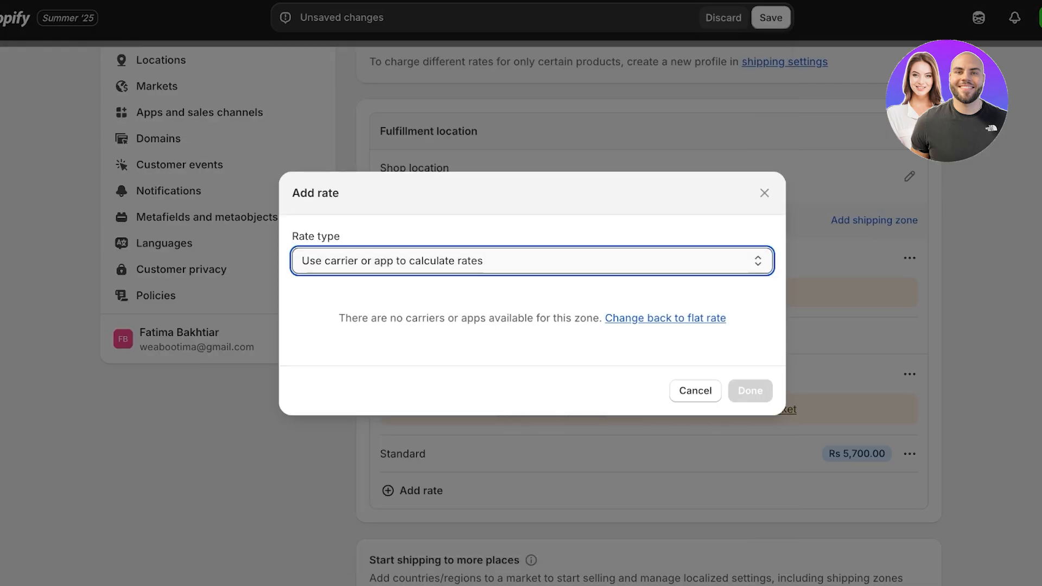
left_click(347, 243)
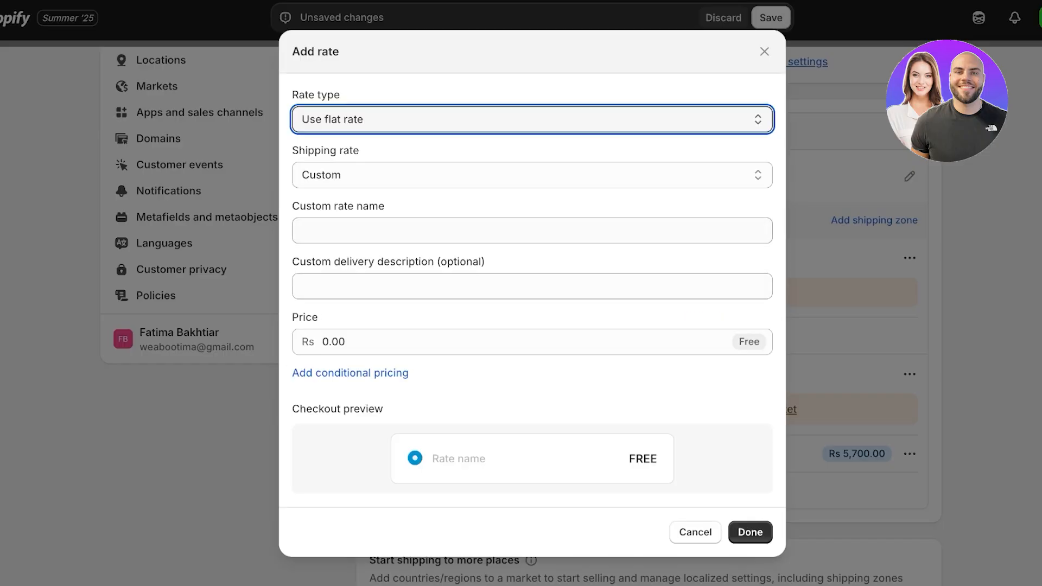
Name the Domestic zone's custom flat rate Standard Shipping and set its price to Rs 200.
left_click(532, 175)
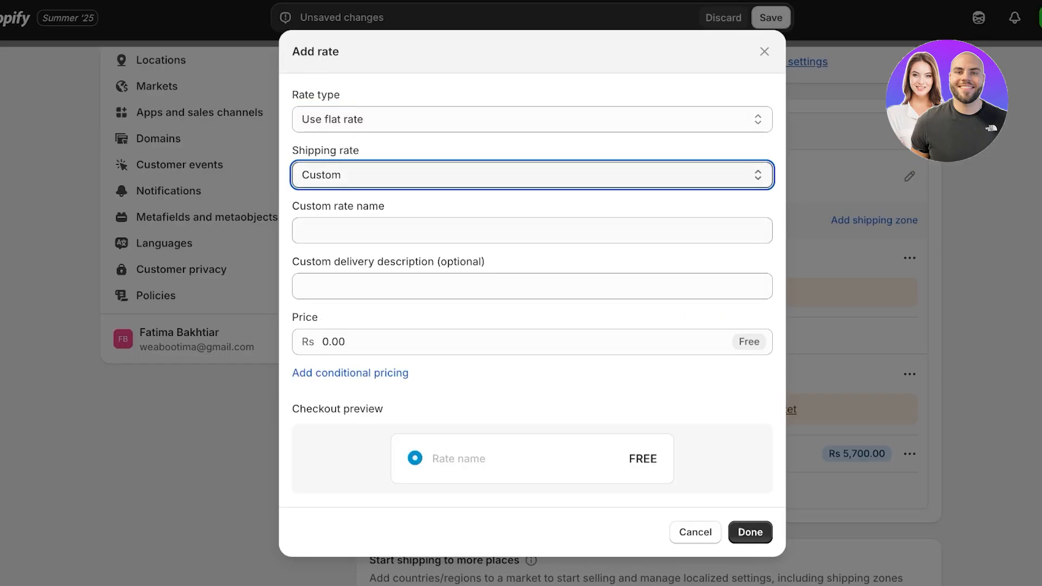
left_click(532, 230)
type("Standard Shipping")
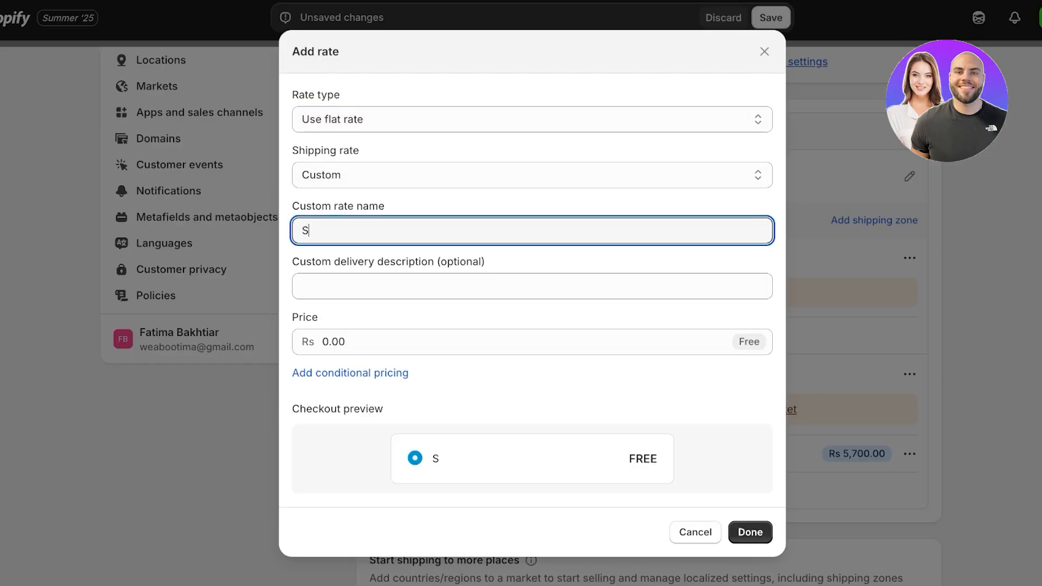
key("Tab")
key("Tab")
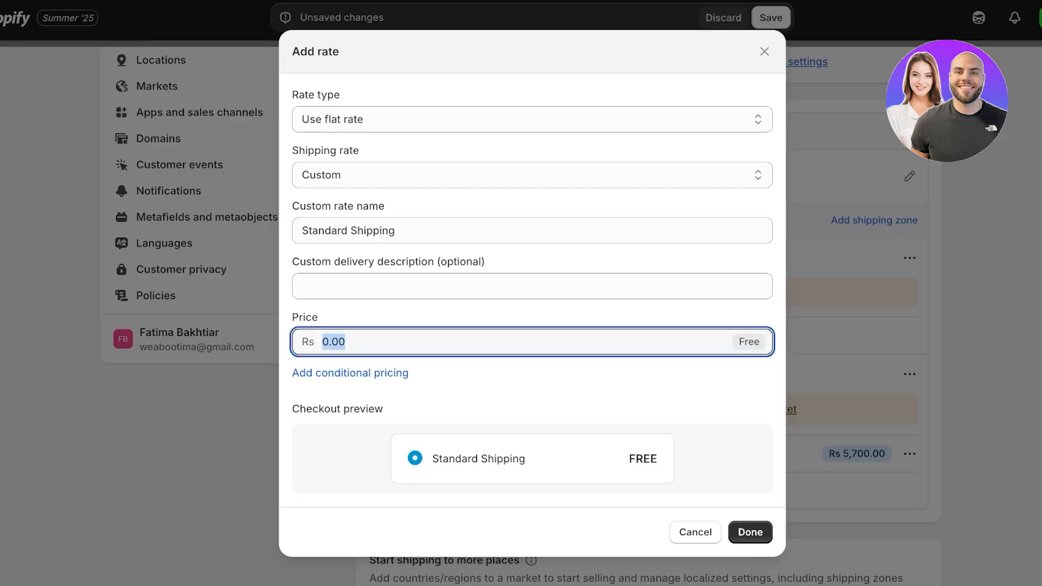
type("150")
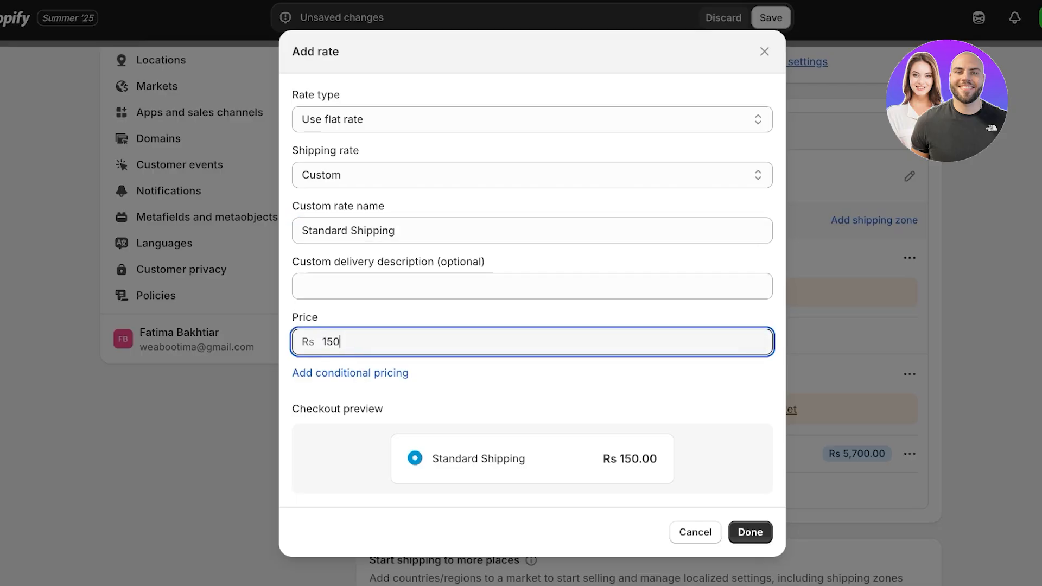
key("BackSpace")
key("BackSpace")
key("BackSpace")
type("200")
Add conditional pricing to the rate based on order price, with a minimum price of Rs 100.
left_click(350, 373)
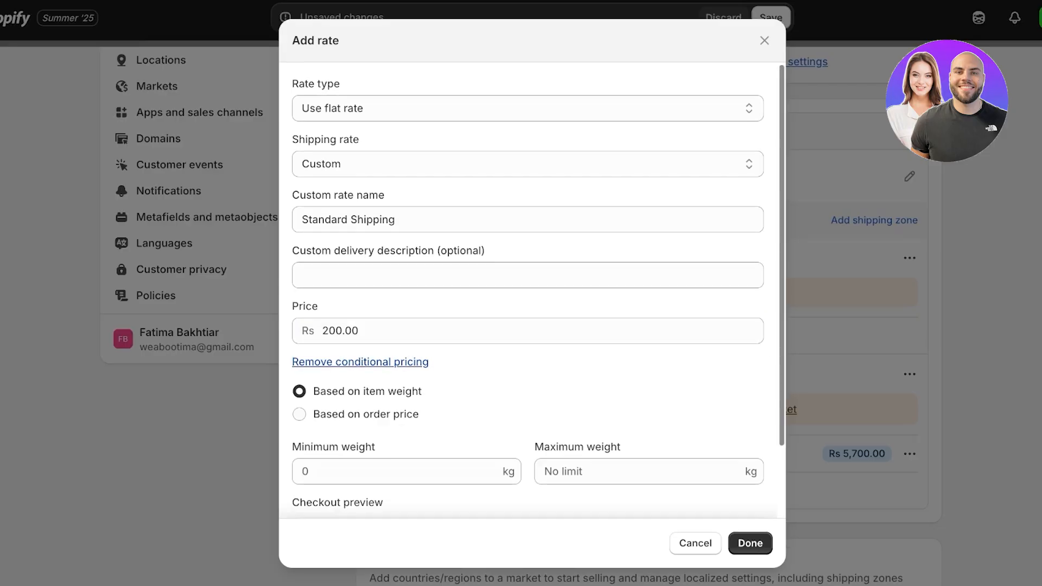
scroll(350, 372, "down", 2)
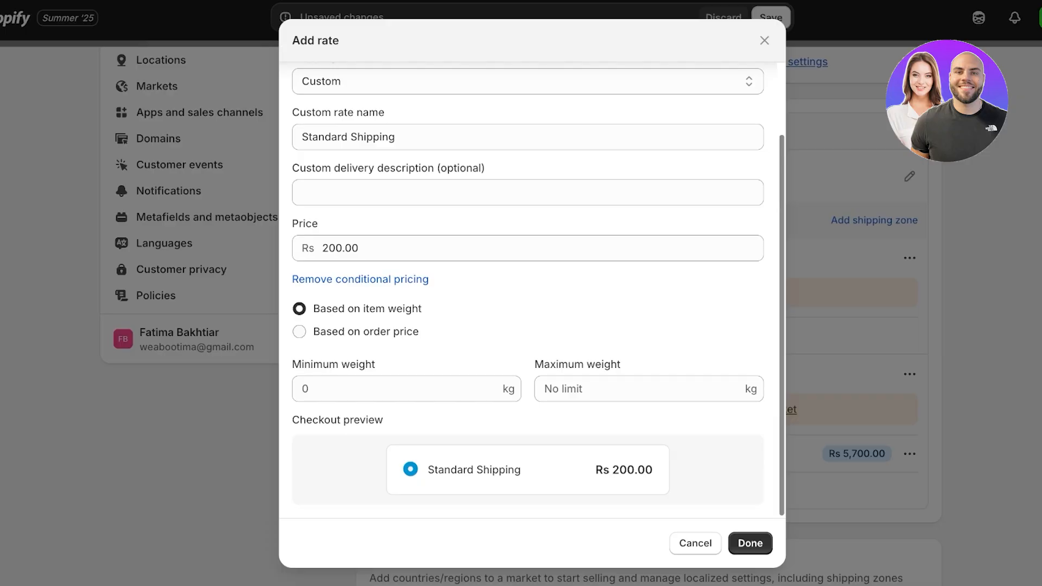
left_click(300, 331)
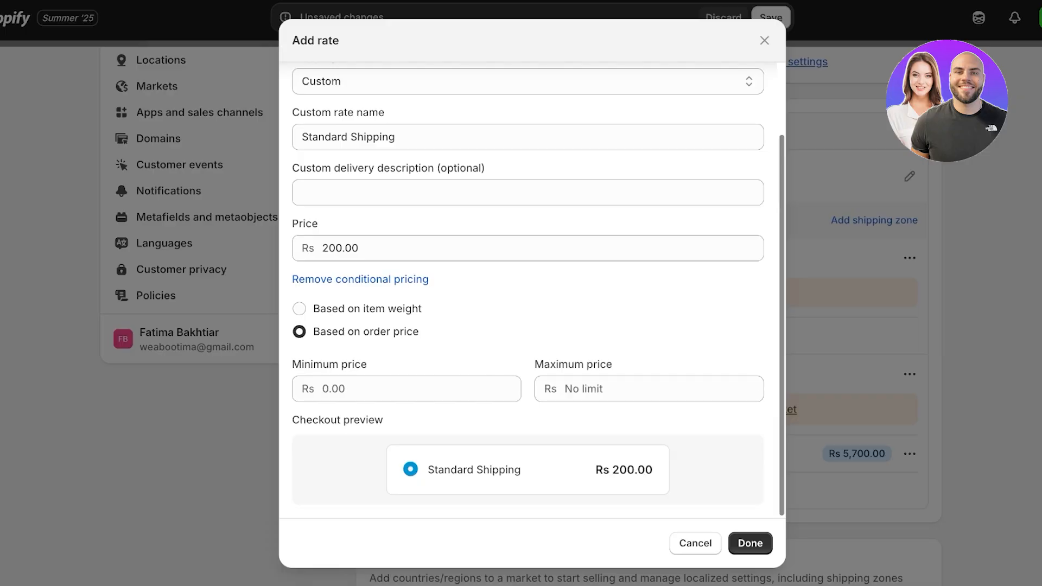
left_click(406, 389)
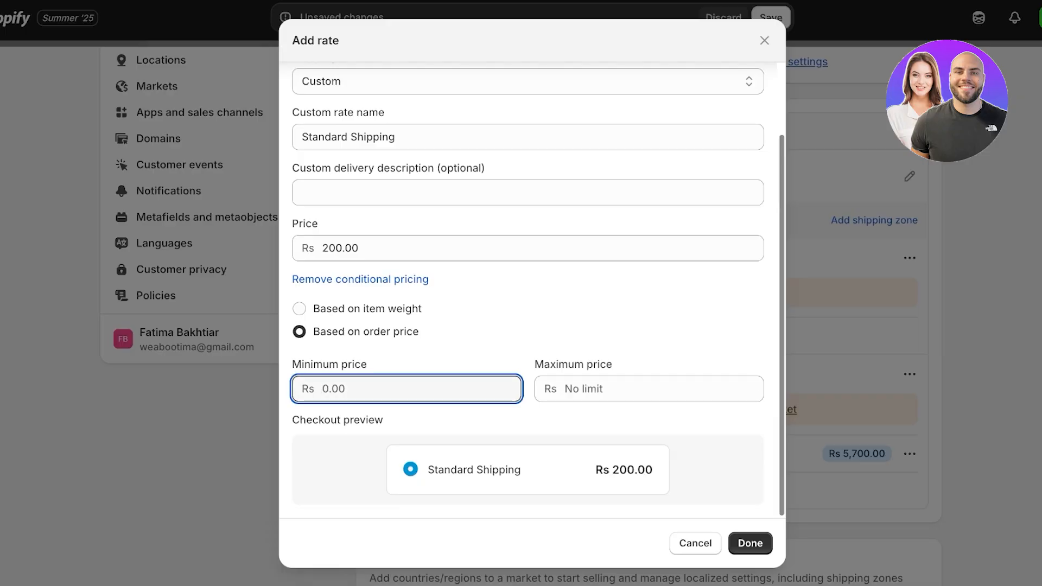
type("2")
key("BackSpace")
type("100")
left_click(584, 388)
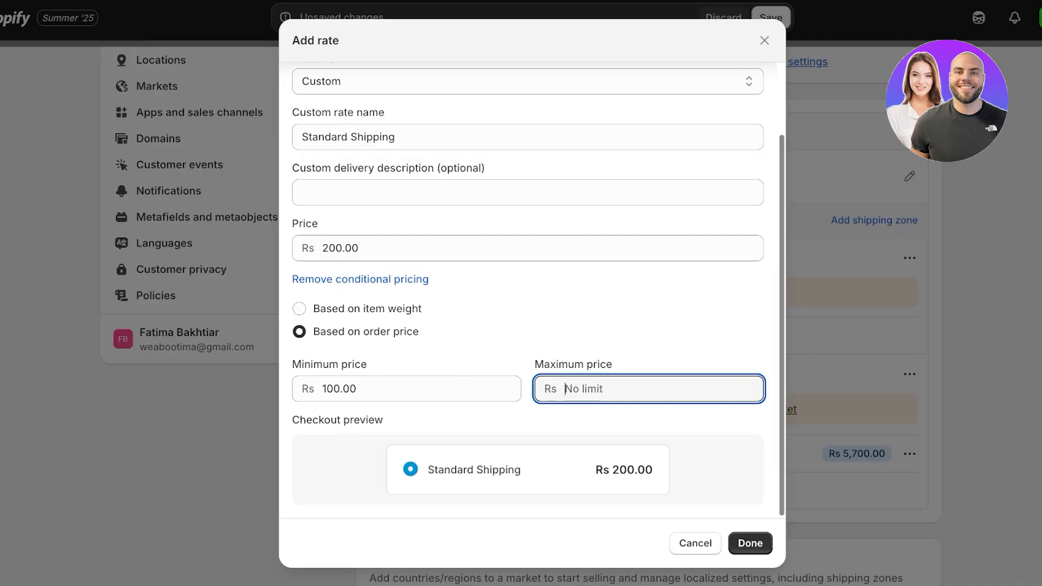
Clear the minimum order price and finish adding the Standard Shipping rate to the Domestic zone.
key("shift+Tab")
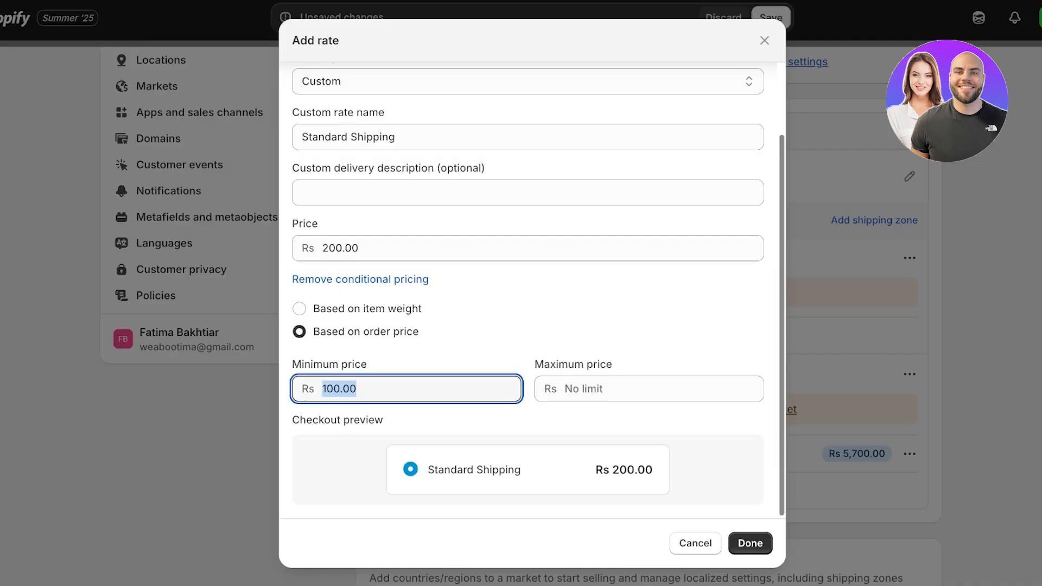
key("BackSpace")
scroll(532, 293, "up", 2)
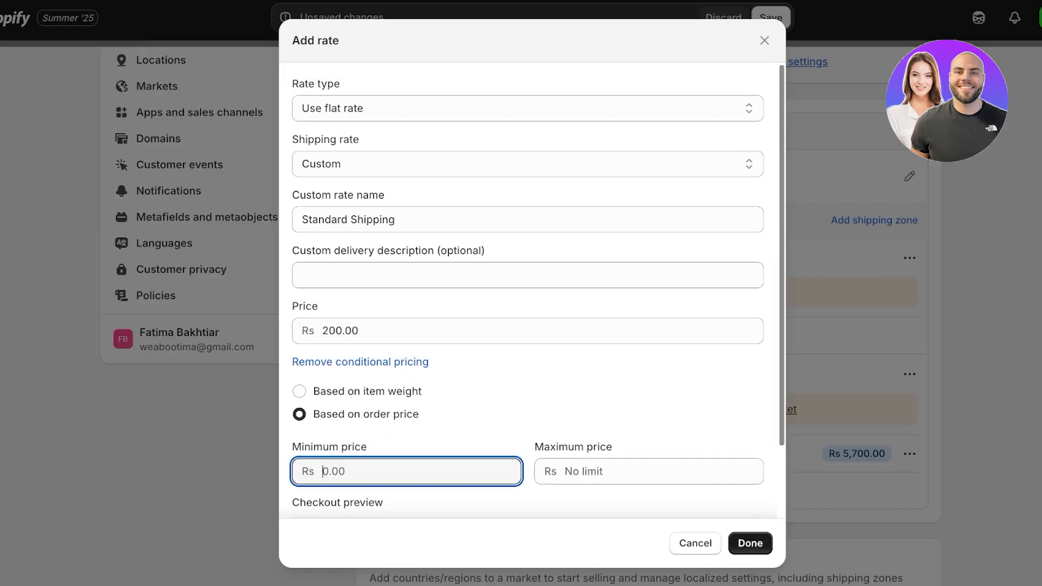
left_click(750, 543)
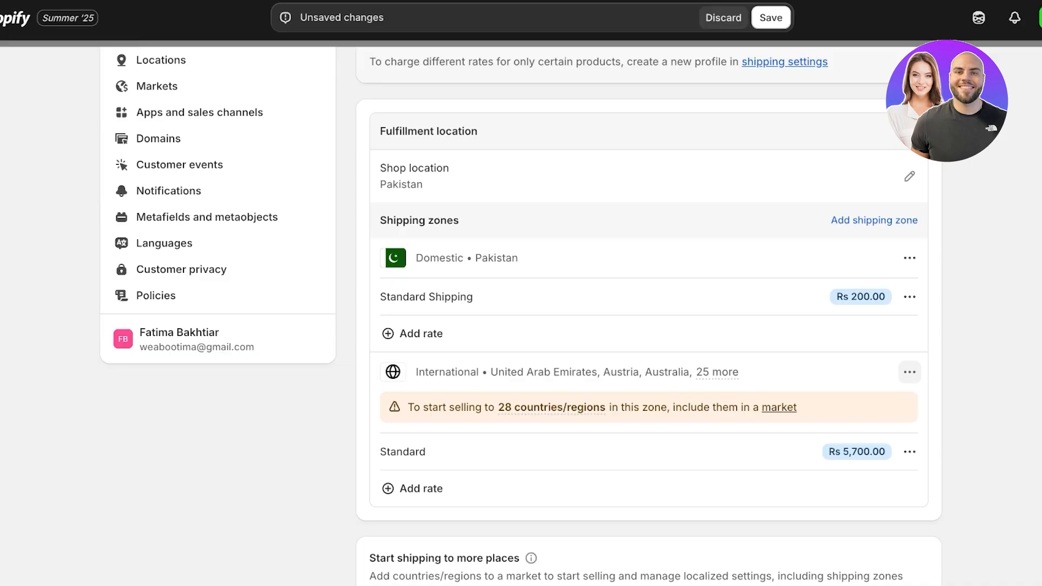
Delete the International shipping zone and save the shipping profile.
left_click(910, 372)
left_click(880, 433)
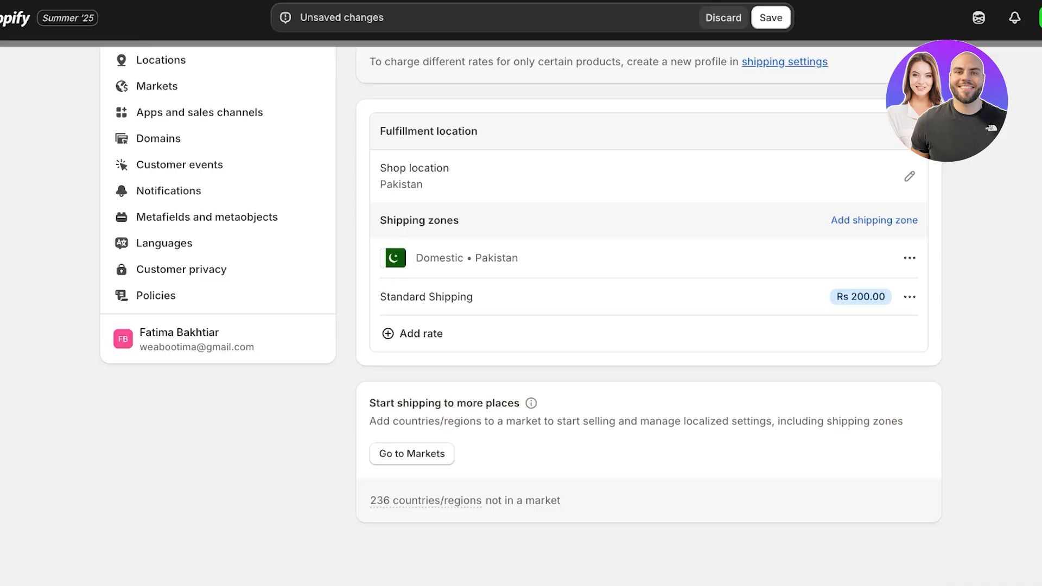
scroll(649, 315, "up", 3)
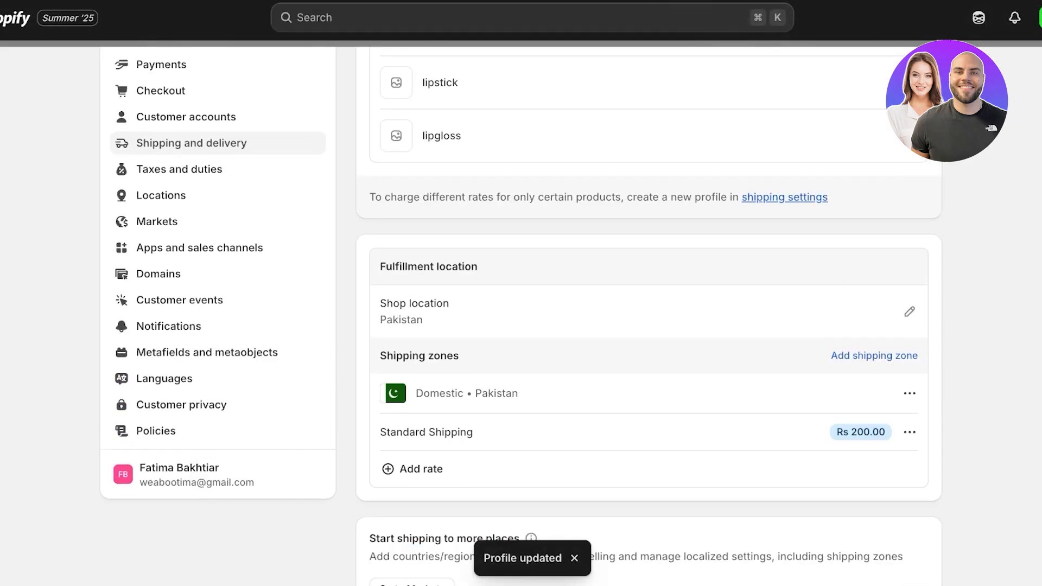
Create a new market named America and start adding a region condition to it.
left_click(157, 222)
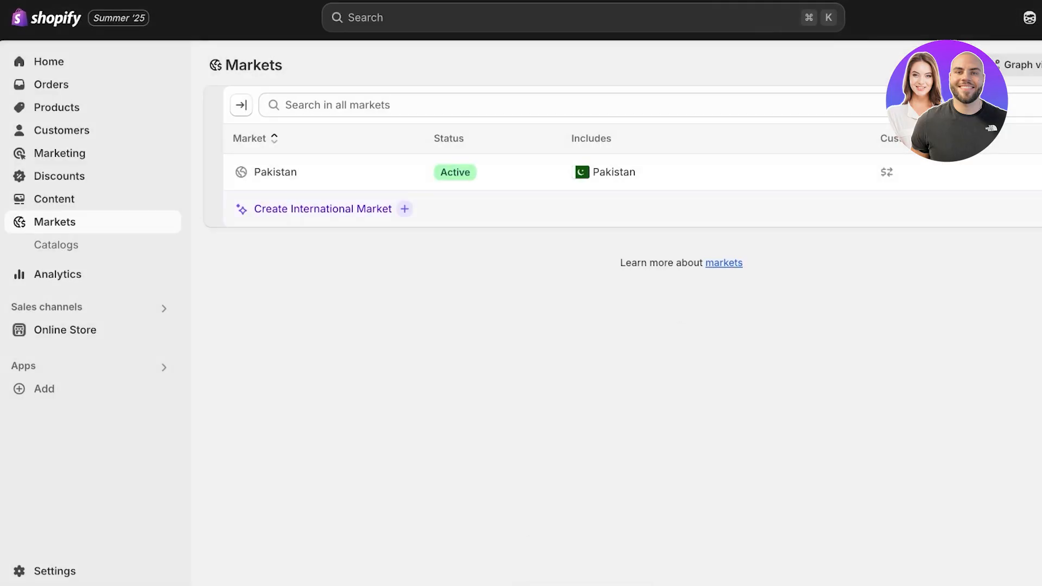
left_click(1005, 65)
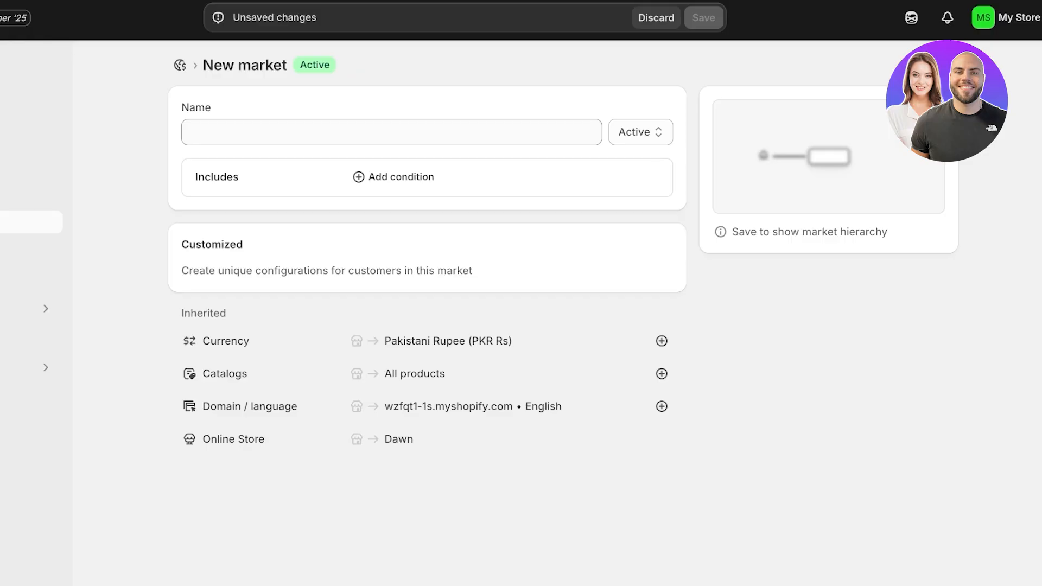
left_click(391, 132)
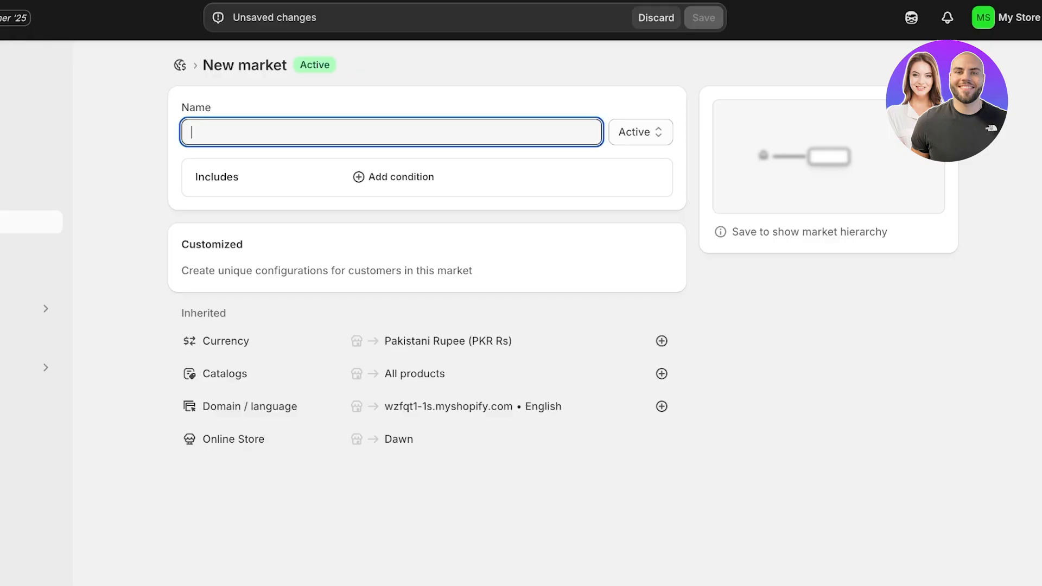
type("America")
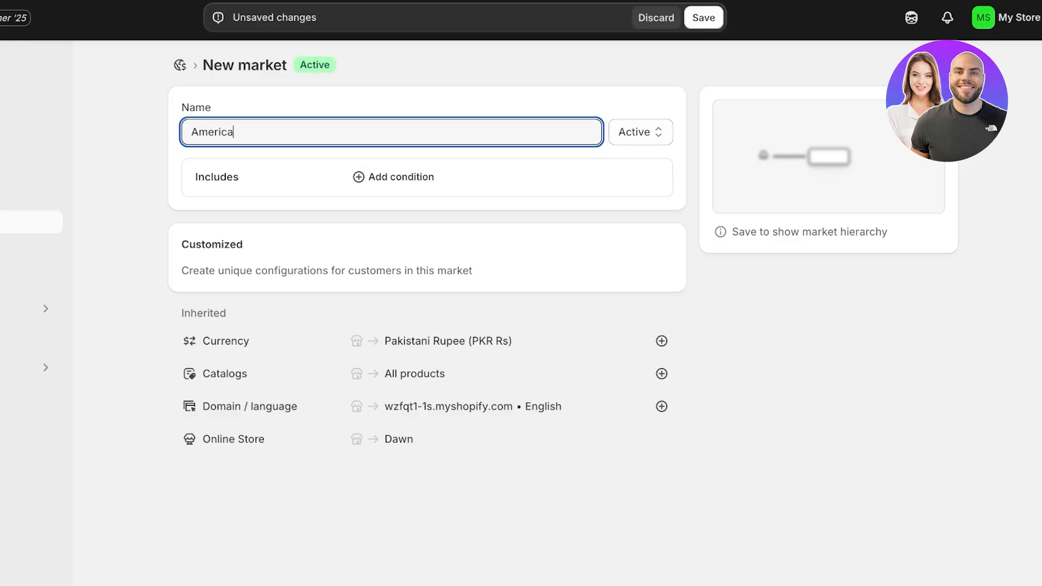
left_click(494, 178)
left_click(394, 177)
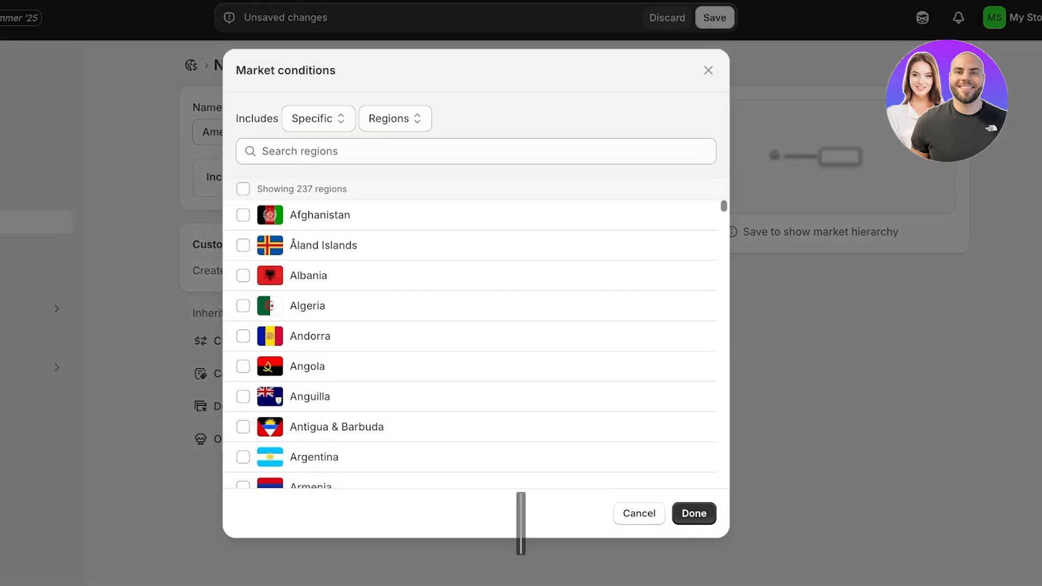
Search the market's regions for "amer" and browse the full region list for American countries.
key("Tab")
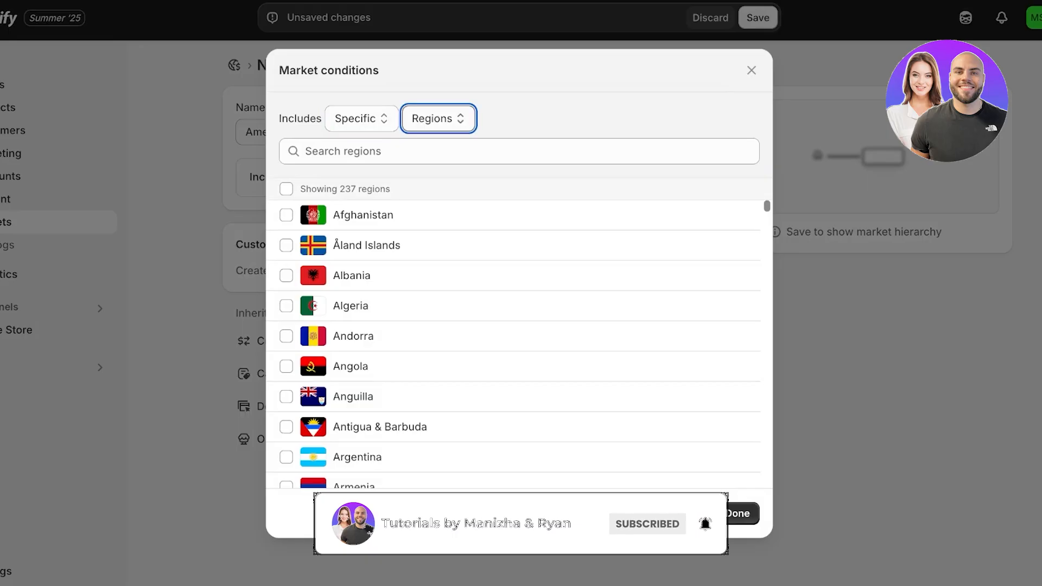
key("Tab")
type("amer")
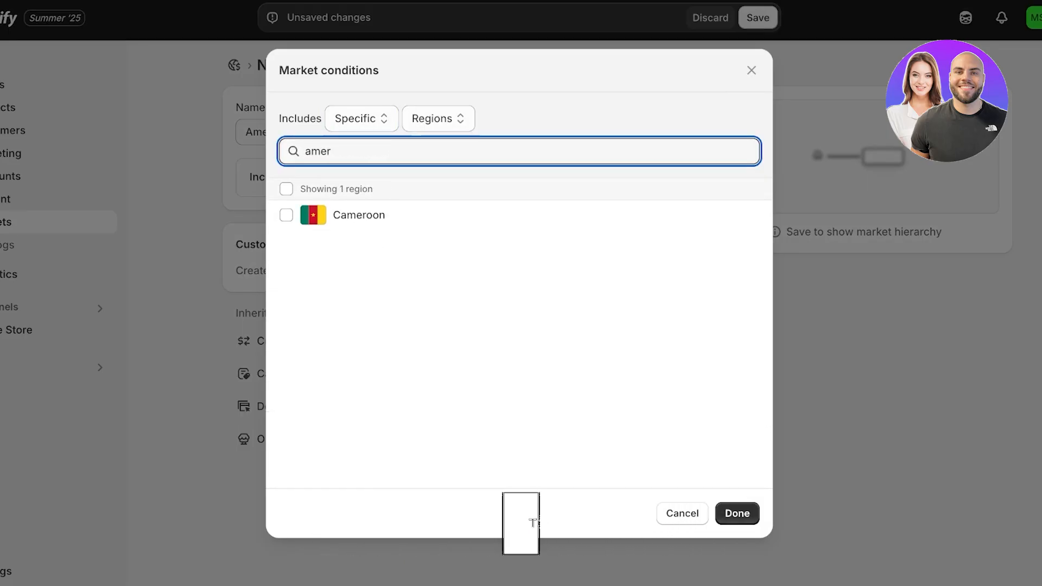
key("BackSpace")
key("BackSpace")
key("BackSpace")
key("BackSpace")
type("in")
key("BackSpace")
key("BackSpace")
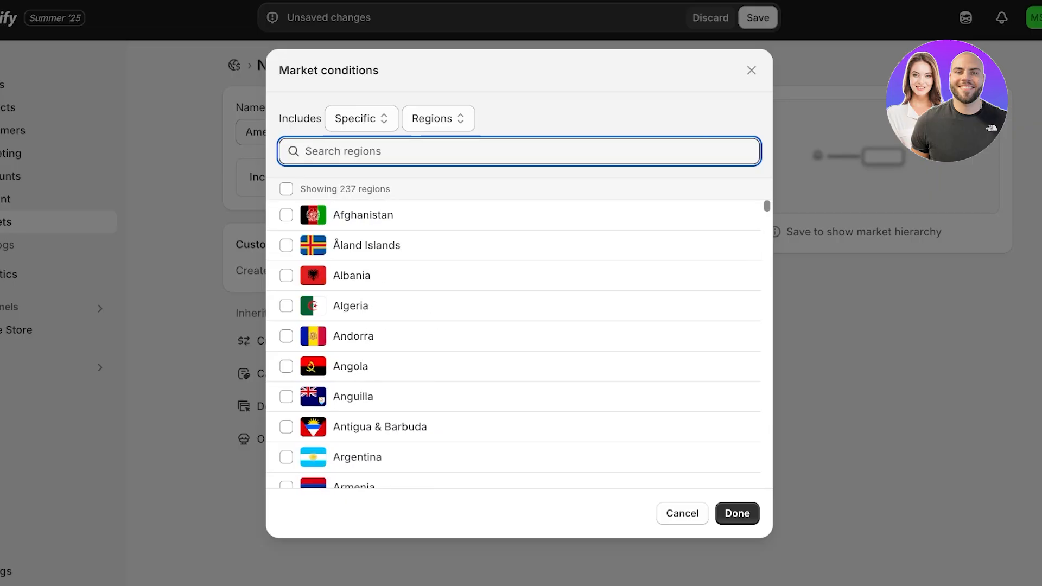
scroll(513, 344, "down", 20)
scroll(513, 290, "down", 20)
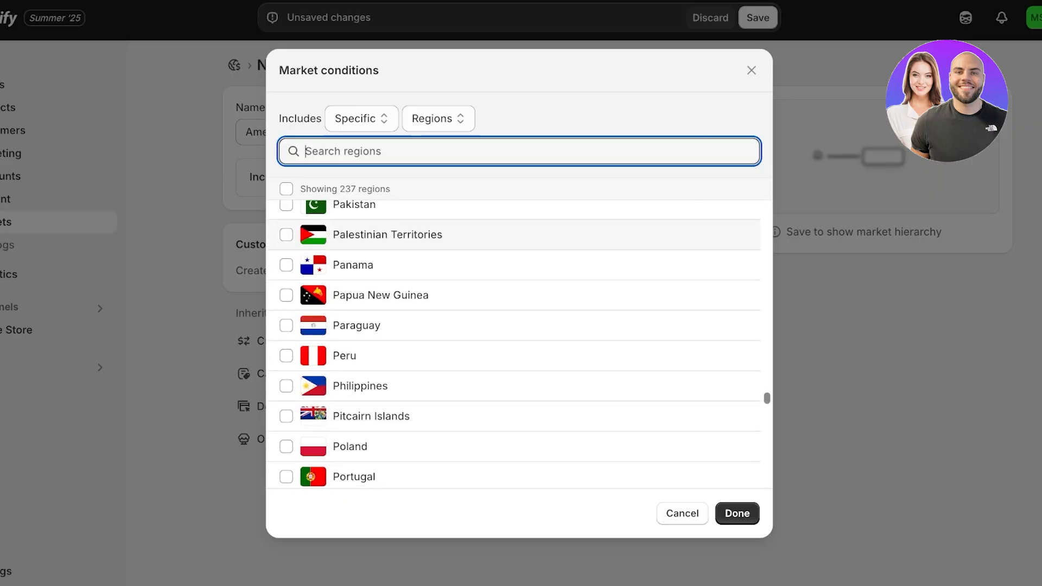
scroll(513, 291, "up", 5)
scroll(513, 290, "up", 8)
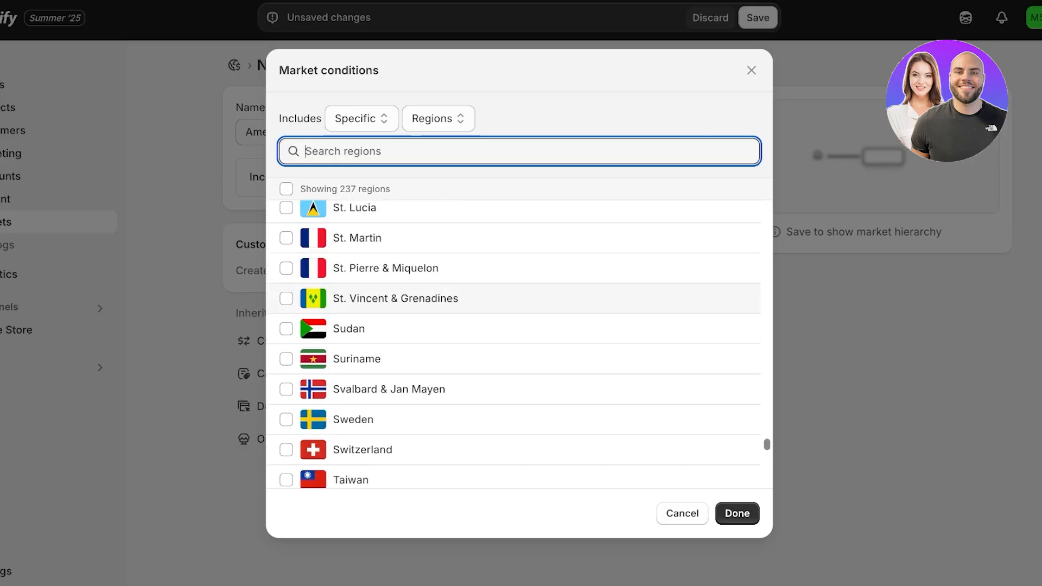
scroll(513, 290, "down", 5)
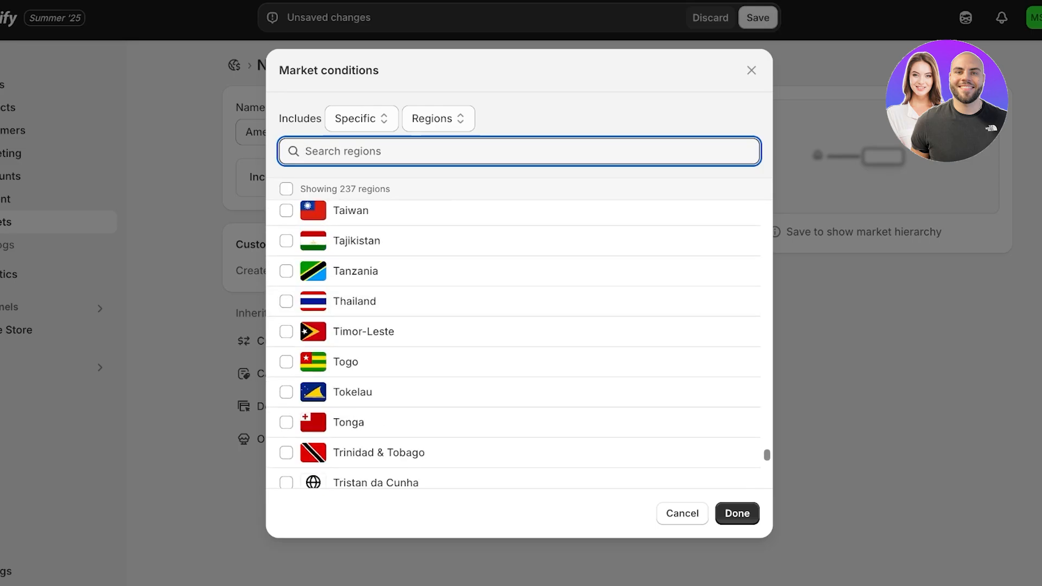
Include Mexico, the United States and Canada in the America market and save it.
type("mex")
left_click(286, 215)
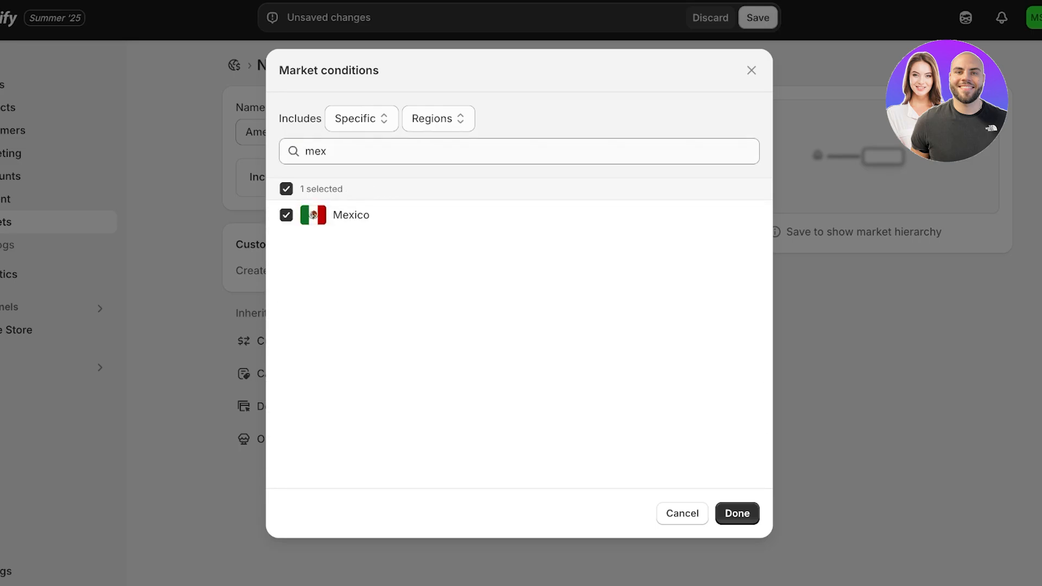
double_click(316, 151)
type("unir")
key("BackSpace")
left_click(287, 336)
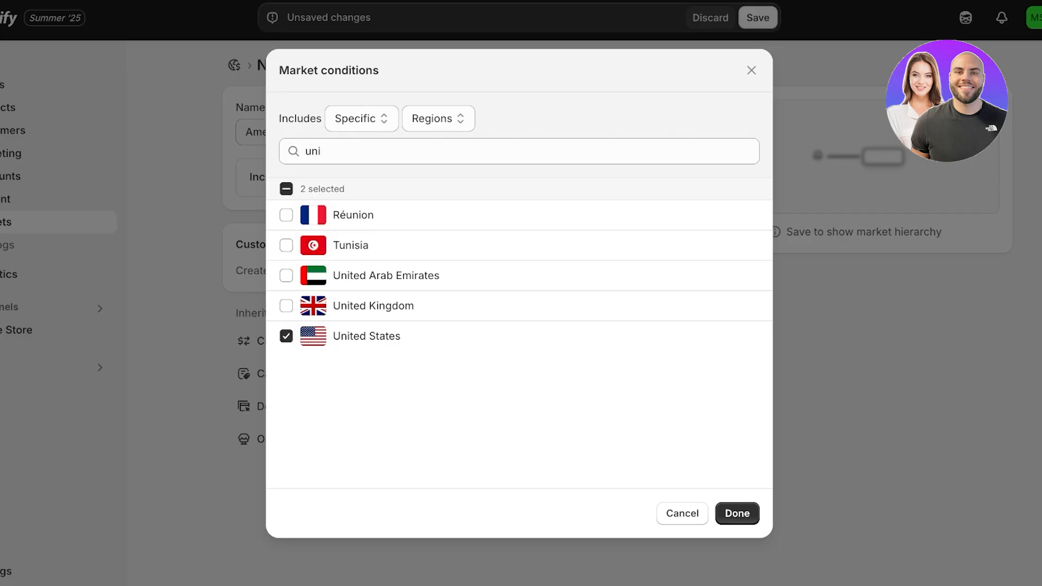
double_click(314, 152)
type("cana")
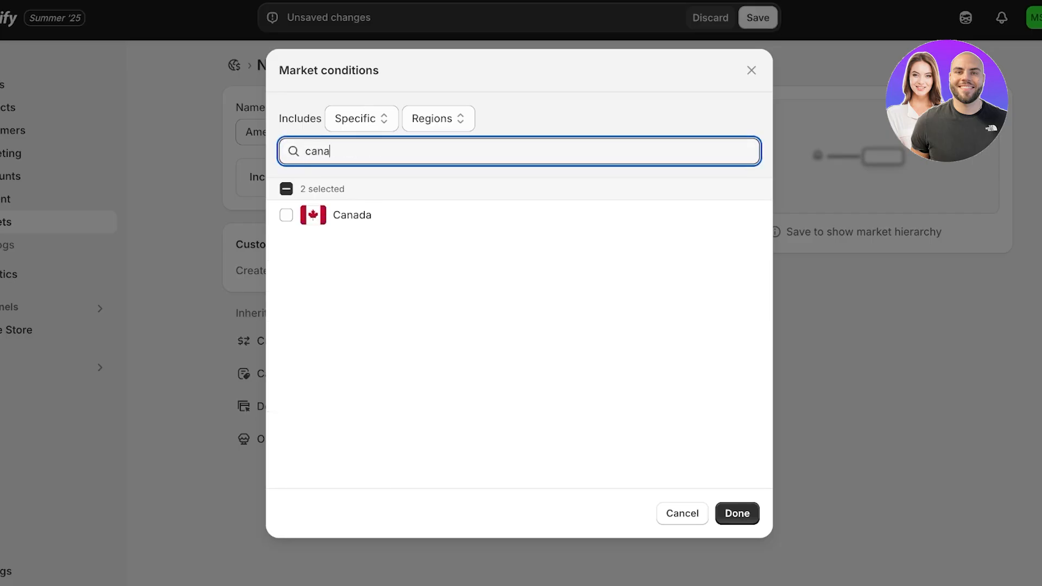
left_click(286, 215)
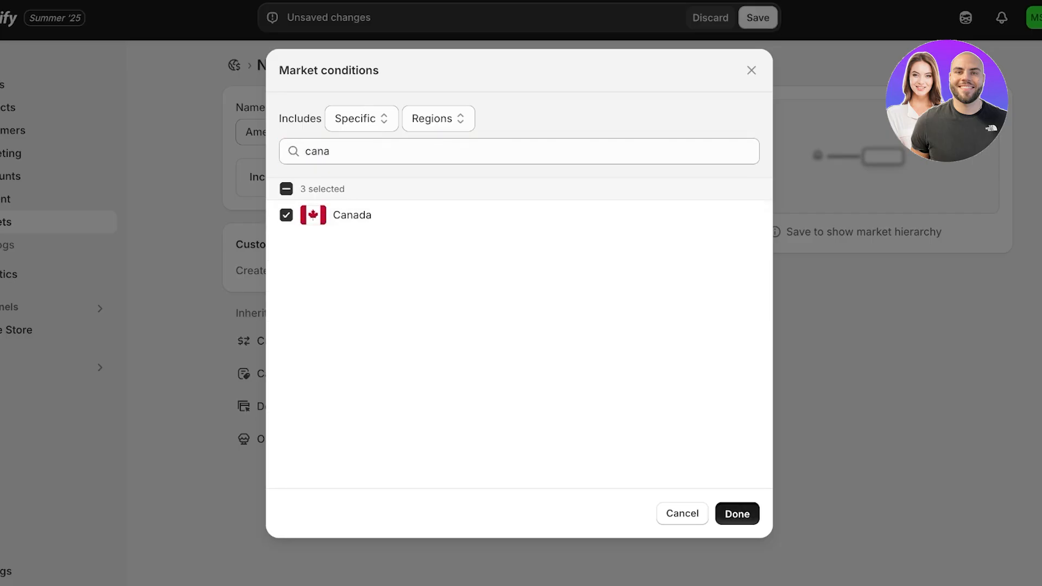
left_click(737, 514)
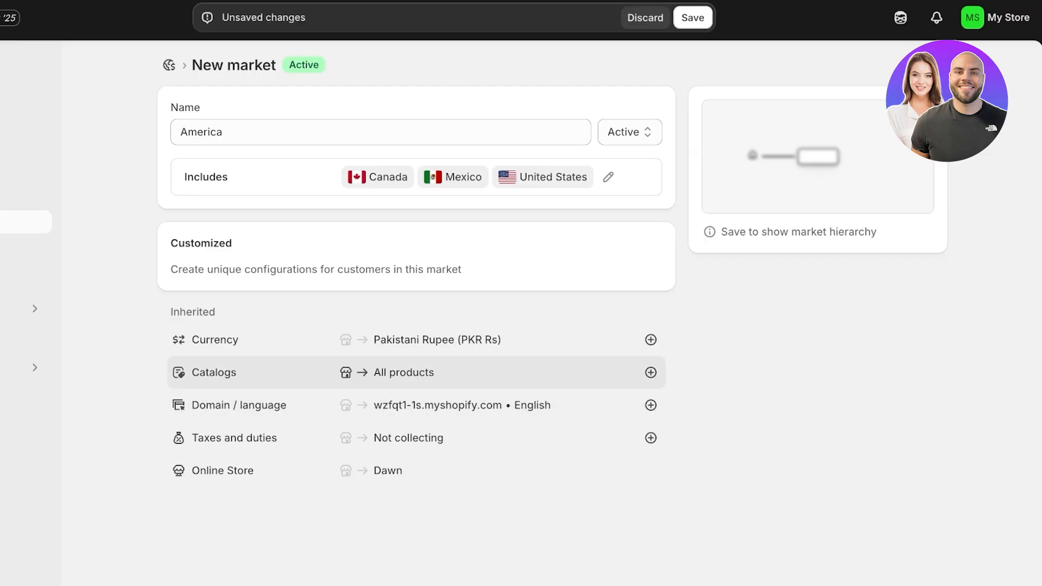
left_click(693, 17)
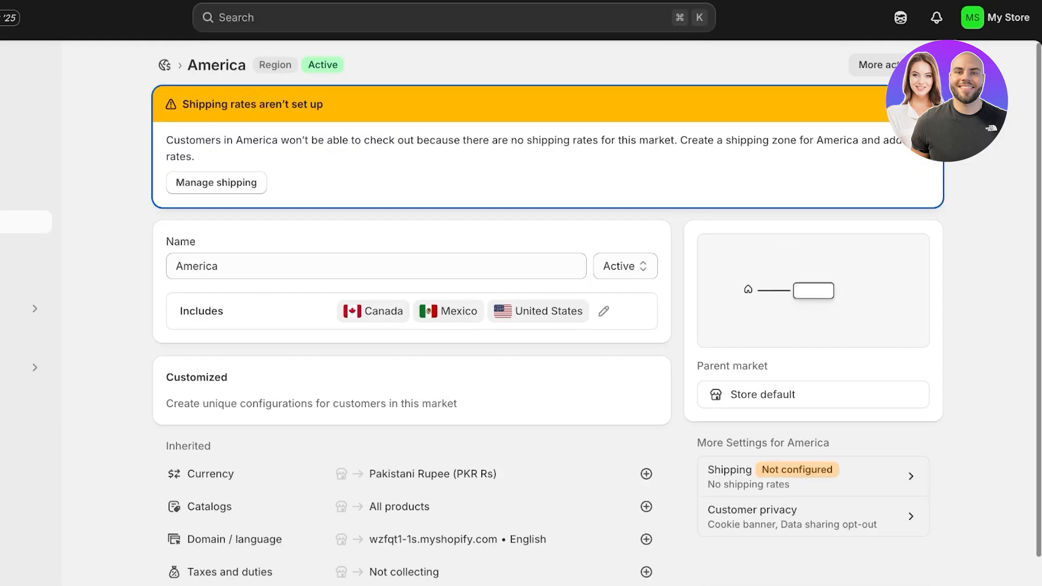
left_click(216, 183)
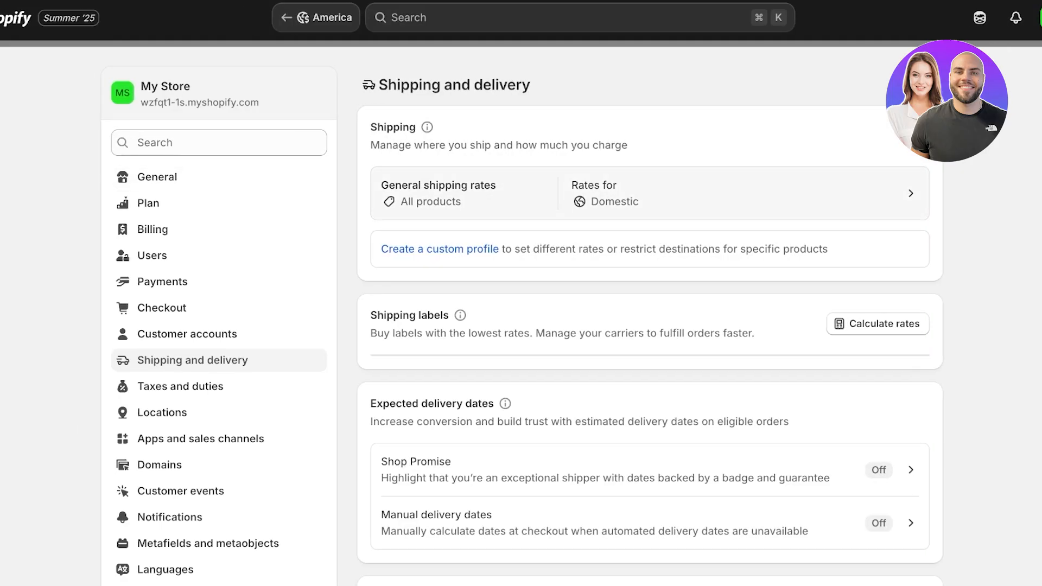
left_click(650, 193)
scroll(521, 315, "down", 5)
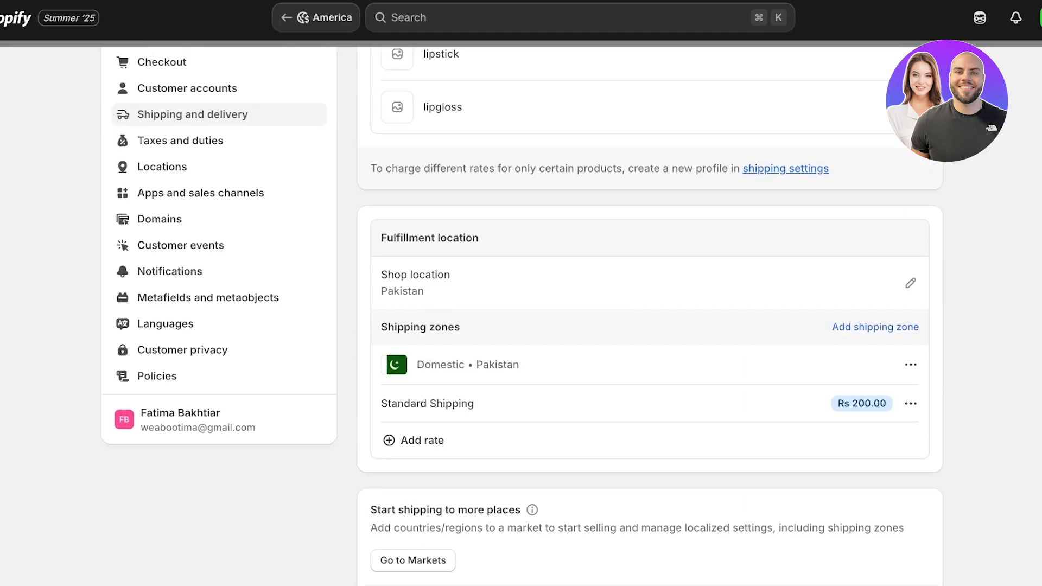
scroll(521, 315, "down", 2)
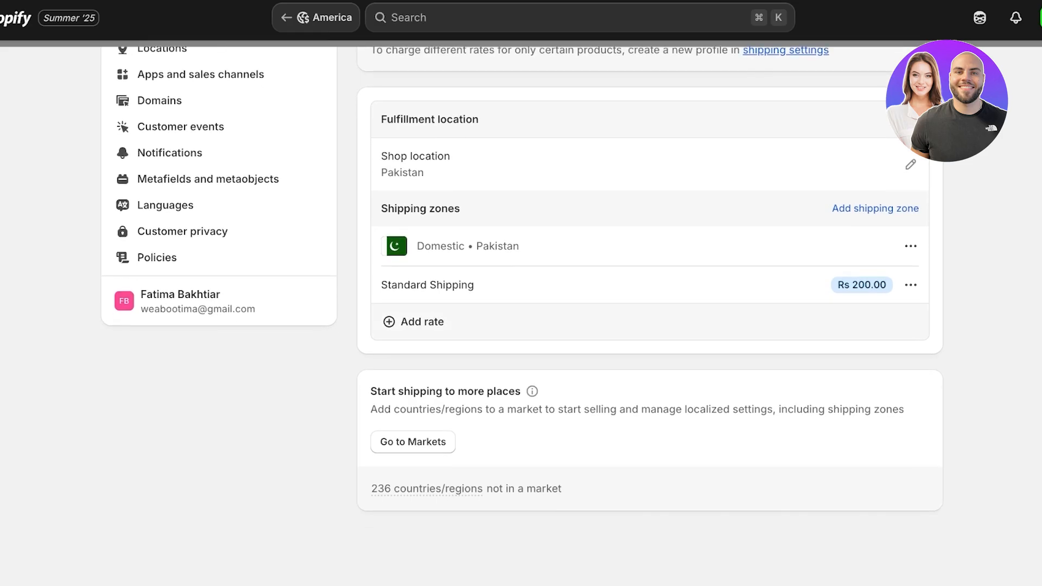
left_click(422, 321)
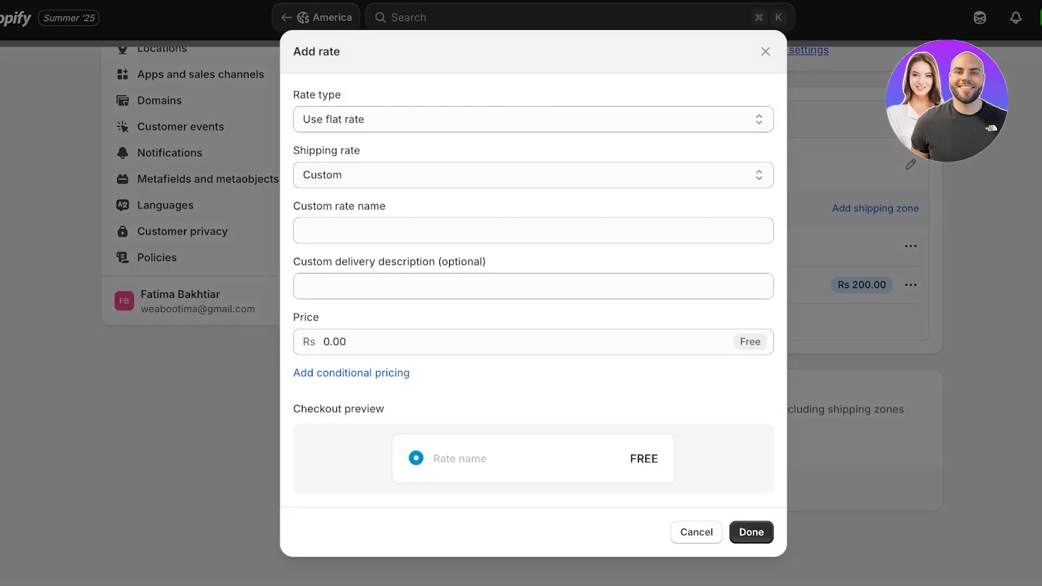
key("Escape")
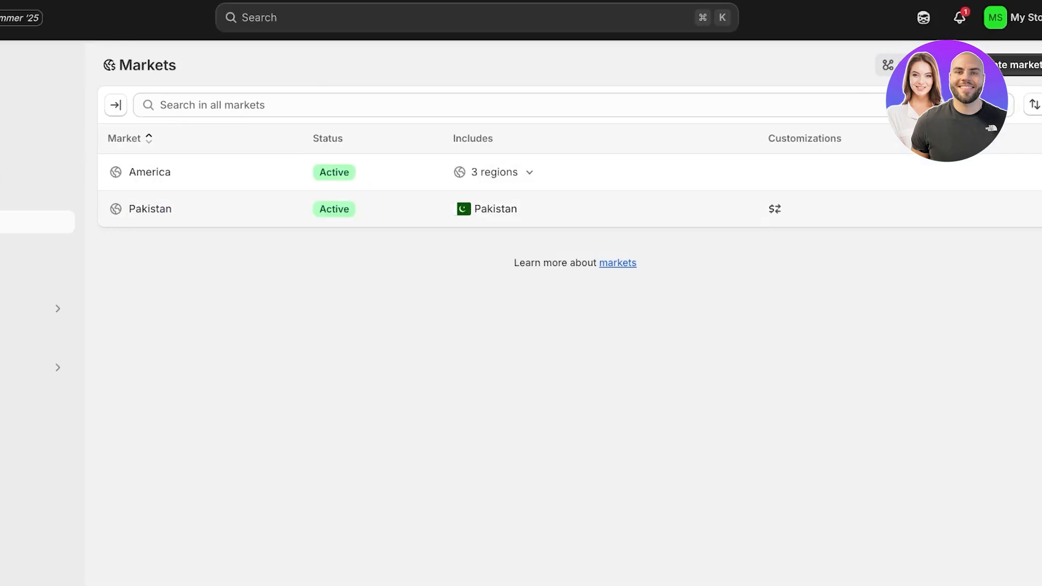
From the America market's shipping management, review the general shipping profile and the remaining shipping and delivery settings.
left_click(139, 172)
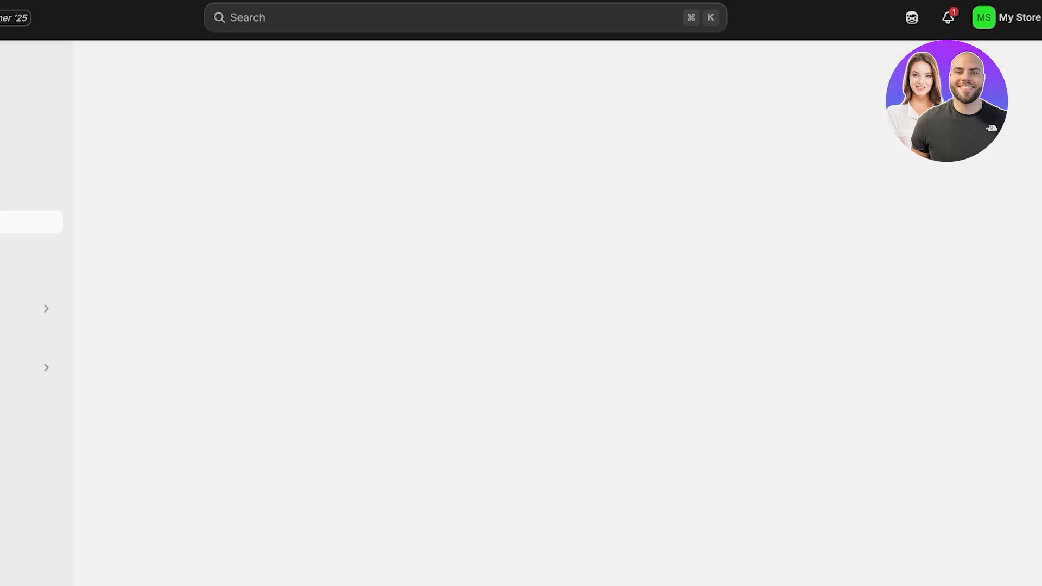
left_click(227, 183)
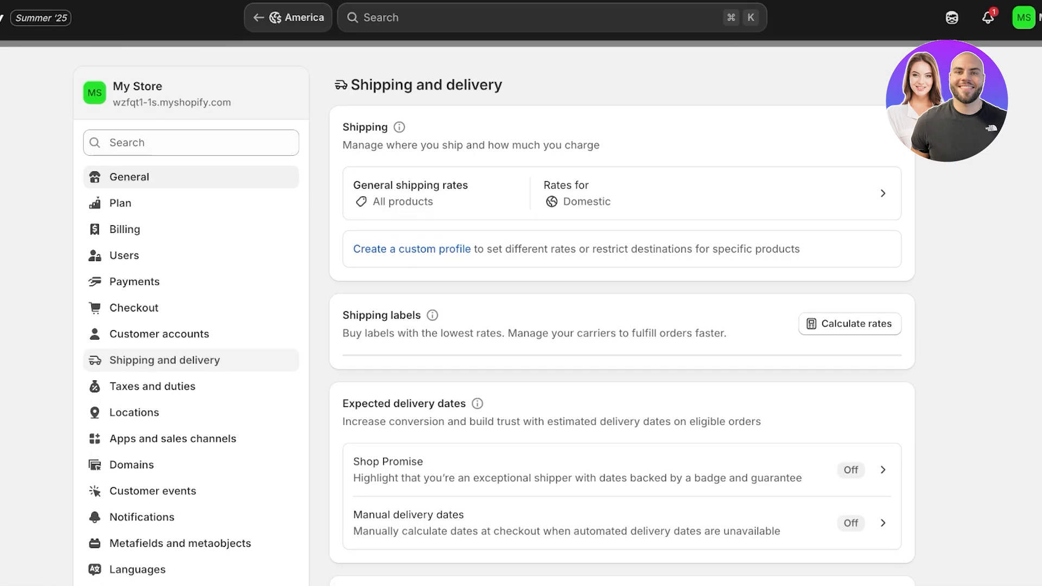
left_click(423, 193)
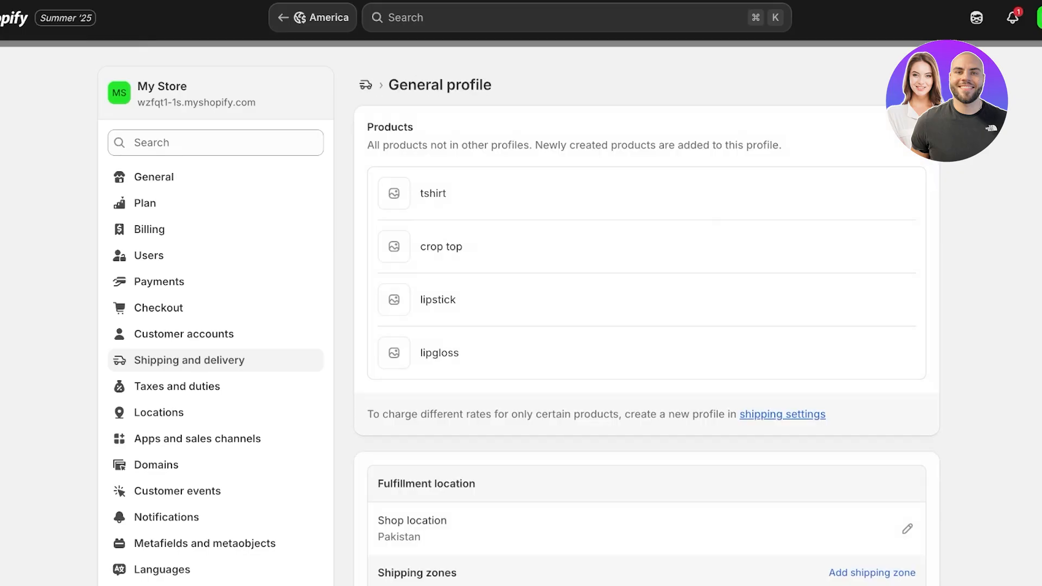
scroll(646, 315, "down", 7)
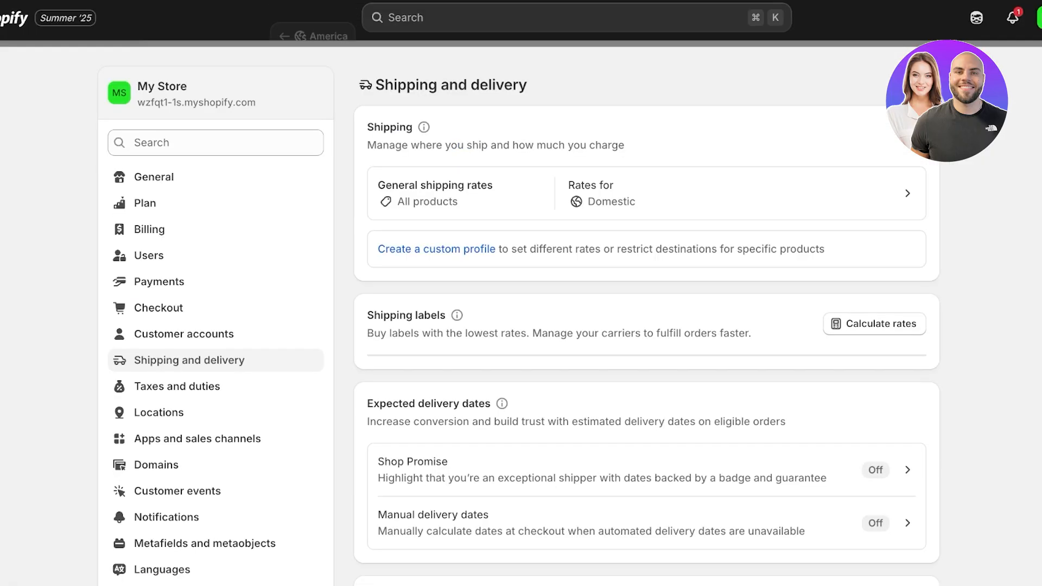
scroll(519, 326, "down", 5)
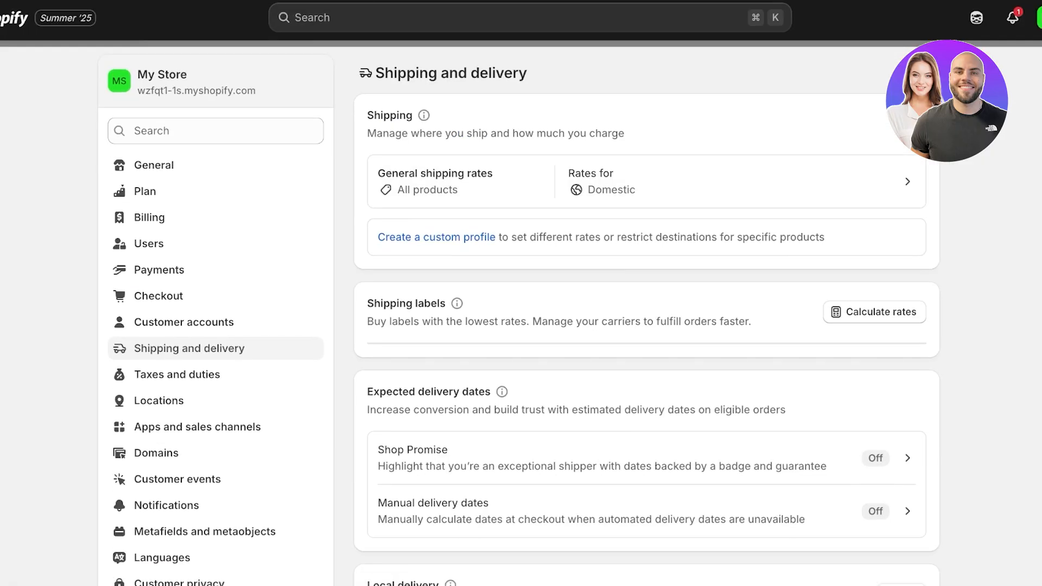
scroll(520, 326, "down", 12)
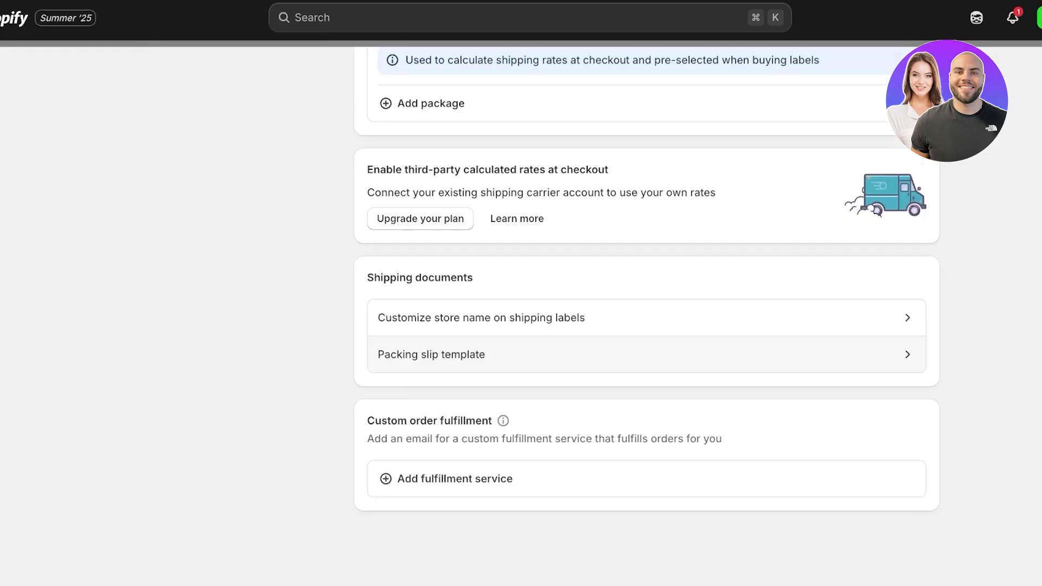
scroll(646, 318, "up", 17)
left_click(436, 249)
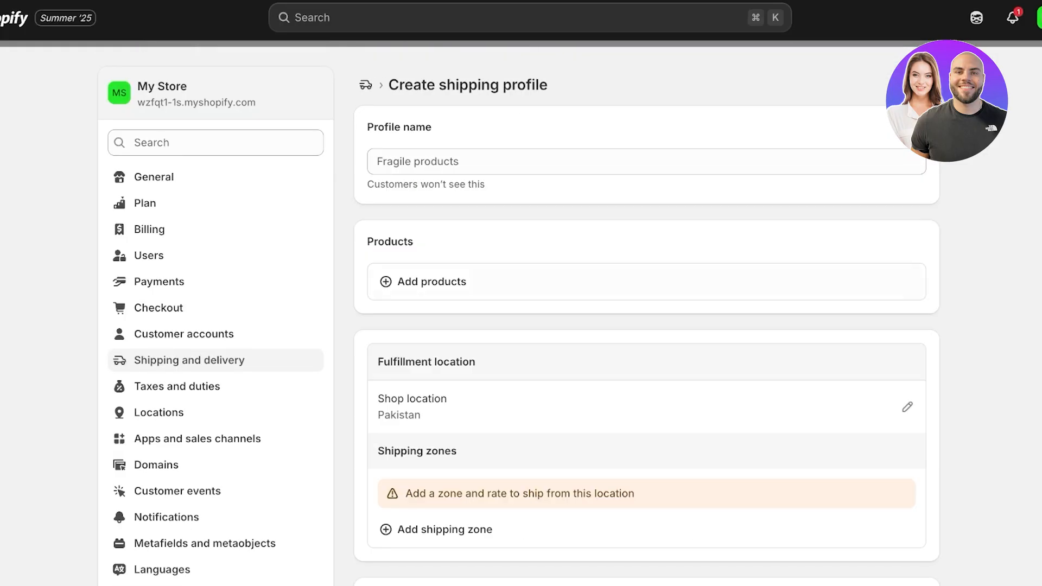
scroll(647, 304, "down", 4)
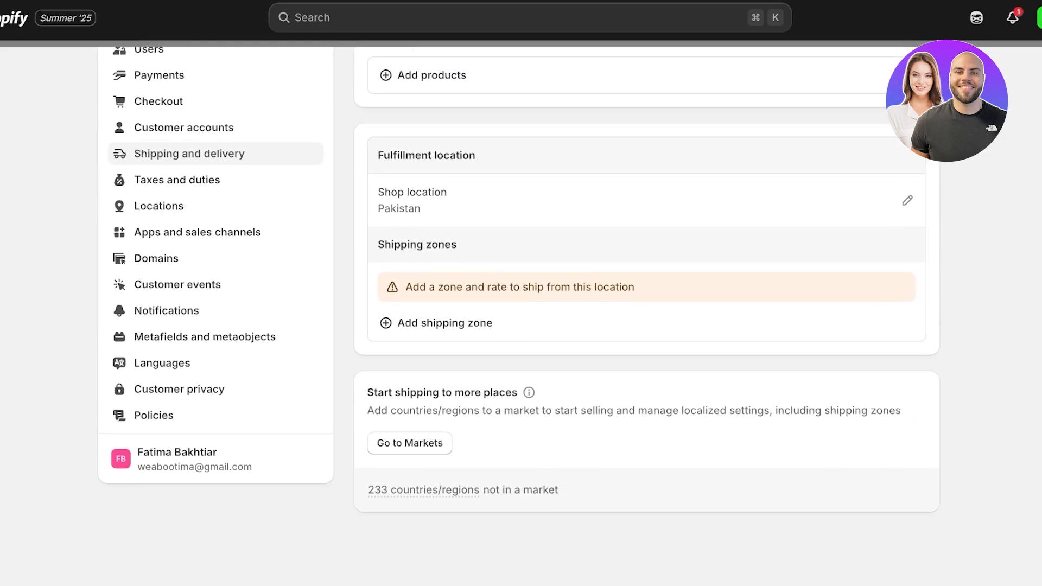
scroll(646, 304, "up", 4)
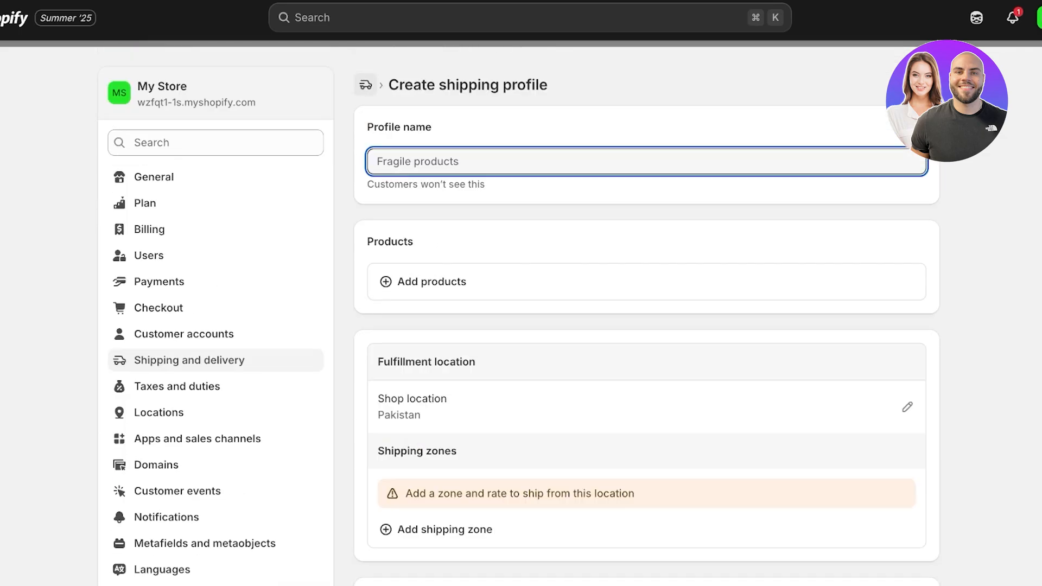
left_click(366, 85)
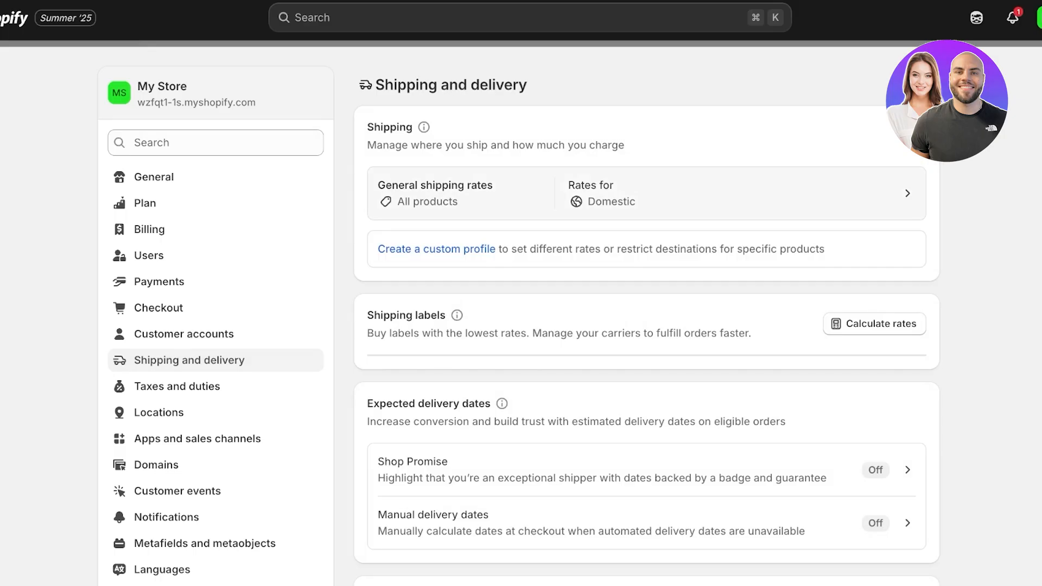
Start a new shipping zone in the general shipping profile and include all of North America.
left_click(646, 193)
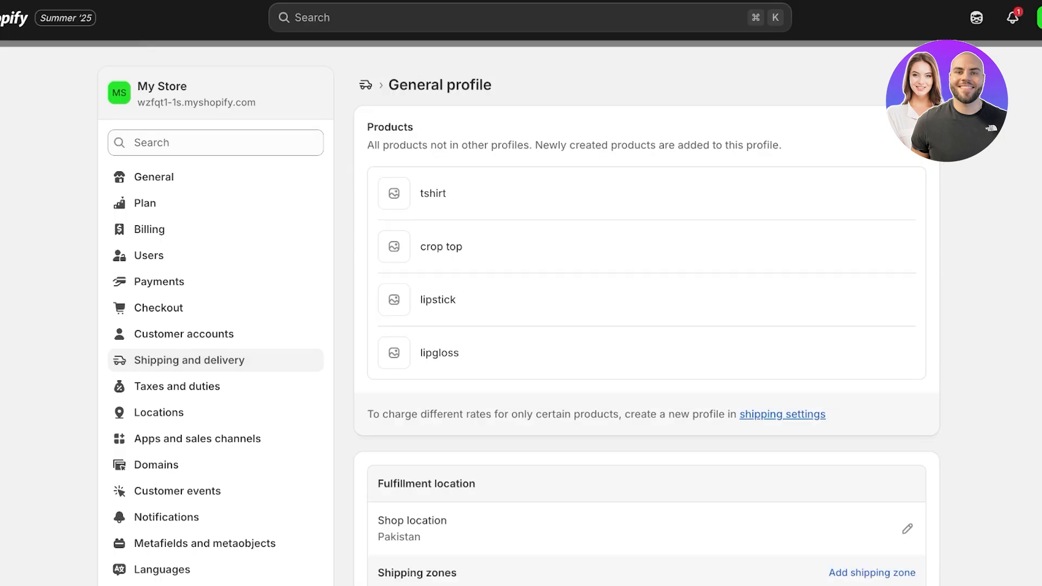
scroll(646, 315, "down", 3)
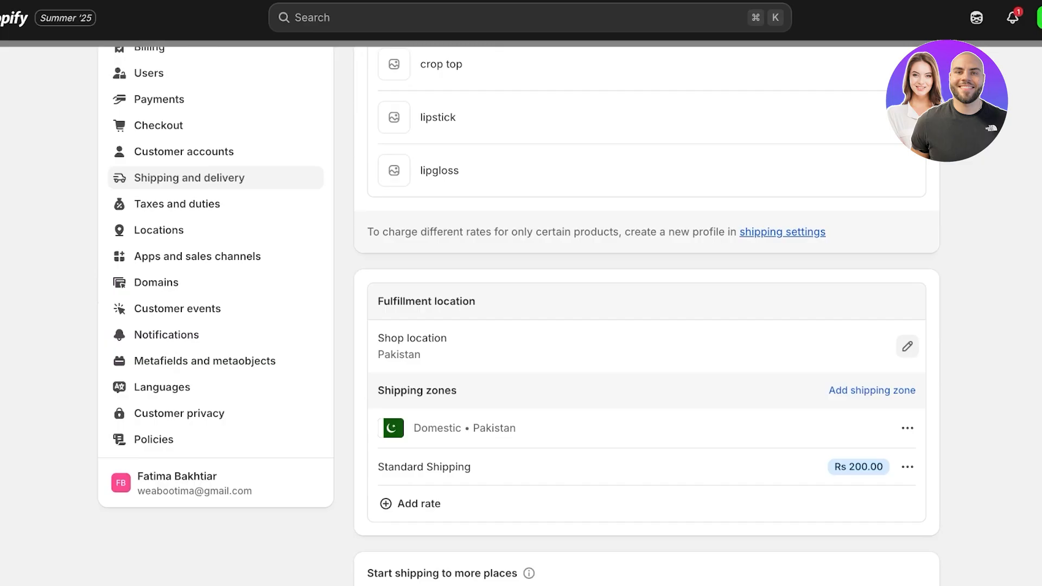
scroll(908, 346, "down", 1)
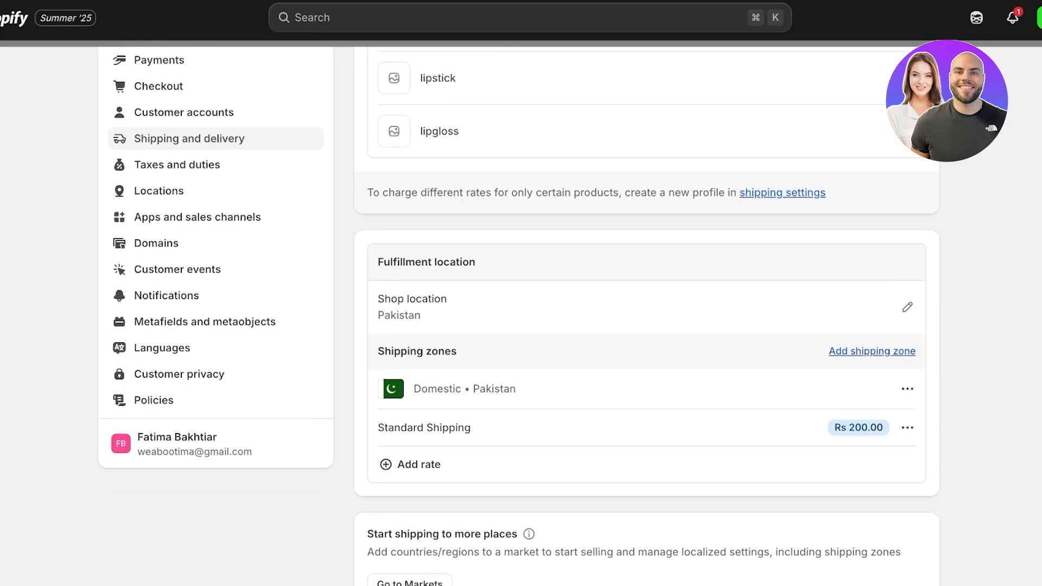
scroll(872, 348, "down", 1)
left_click(873, 313)
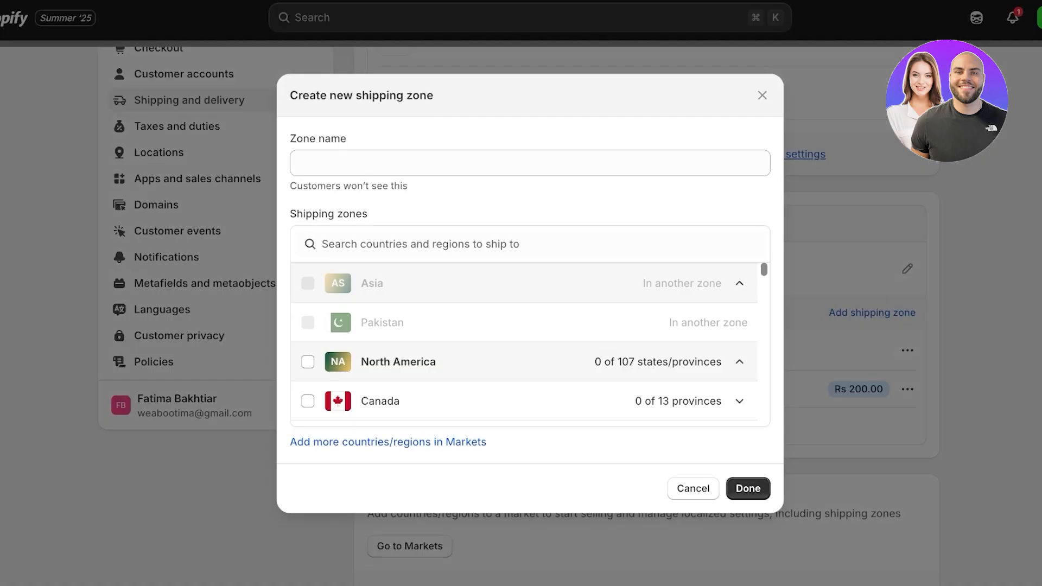
scroll(524, 348, "down", 2)
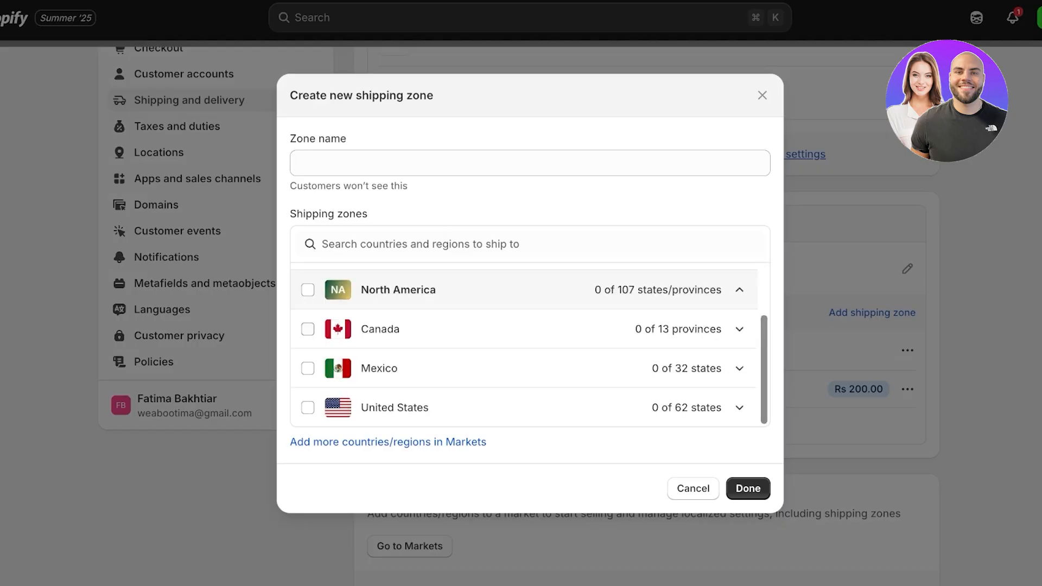
left_click(308, 290)
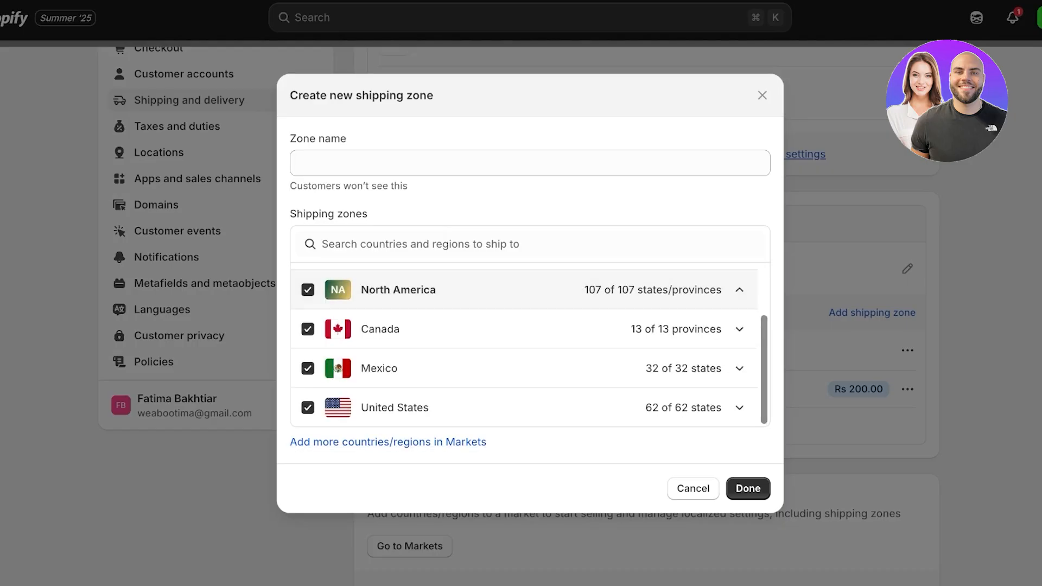
Name the new shipping zone America, add it to the profile and save the profile.
left_click(529, 163)
type("America")
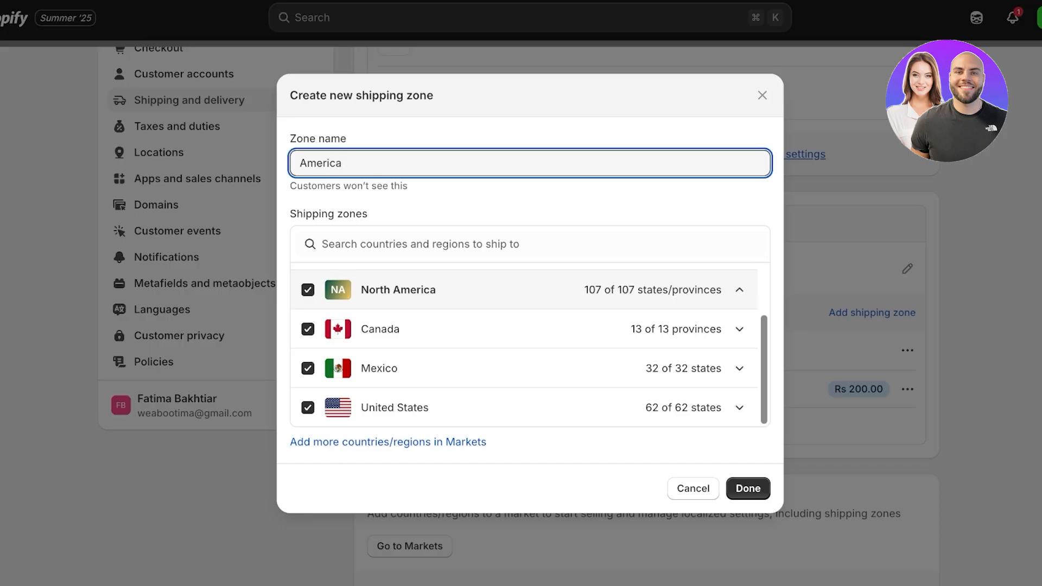
key("Return")
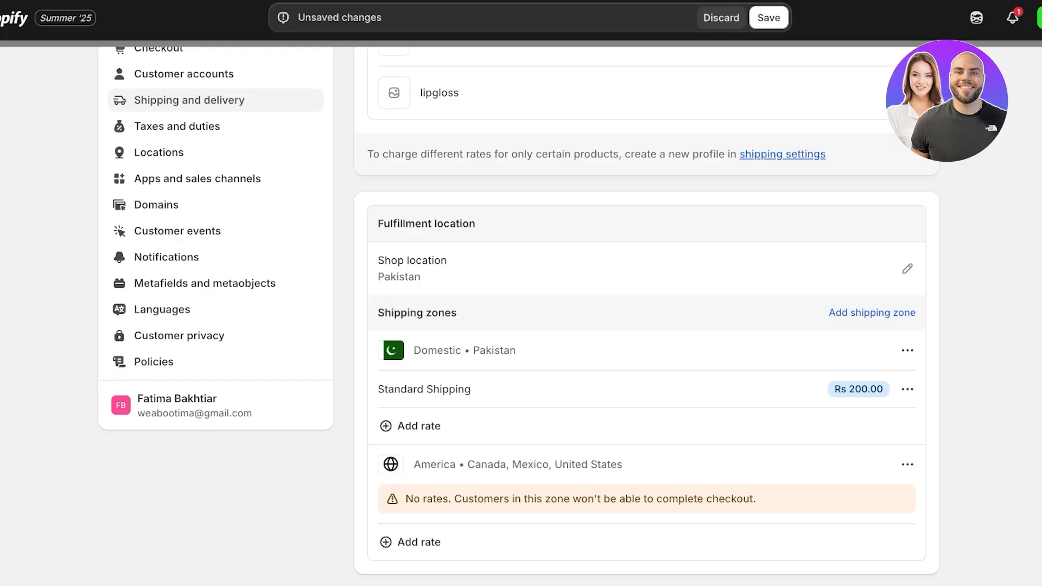
left_click(769, 17)
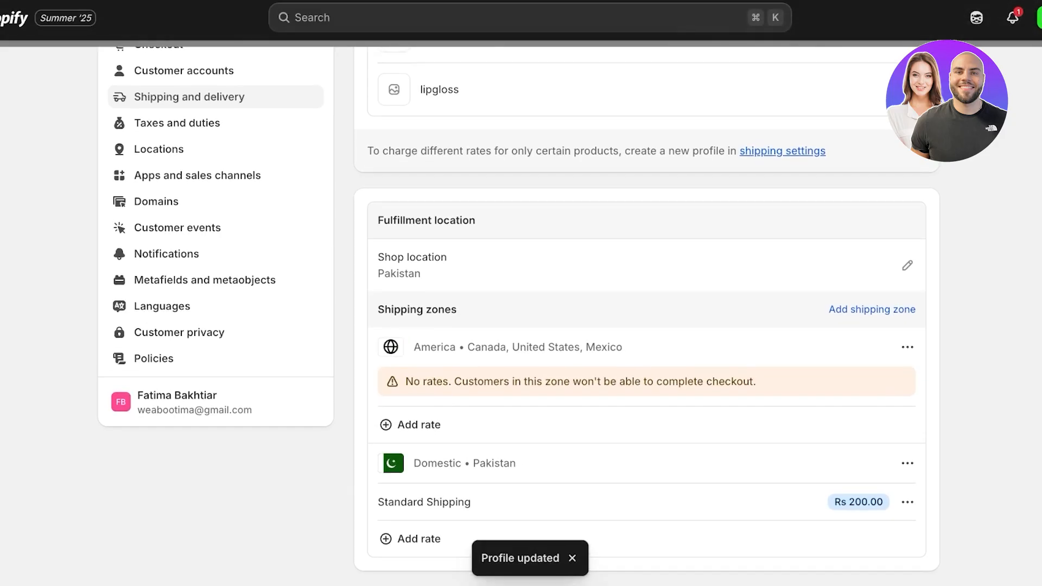
Add a custom flat rate named Standard North America Shipping, priced at Rs 2,000, to the America zone.
left_click(419, 424)
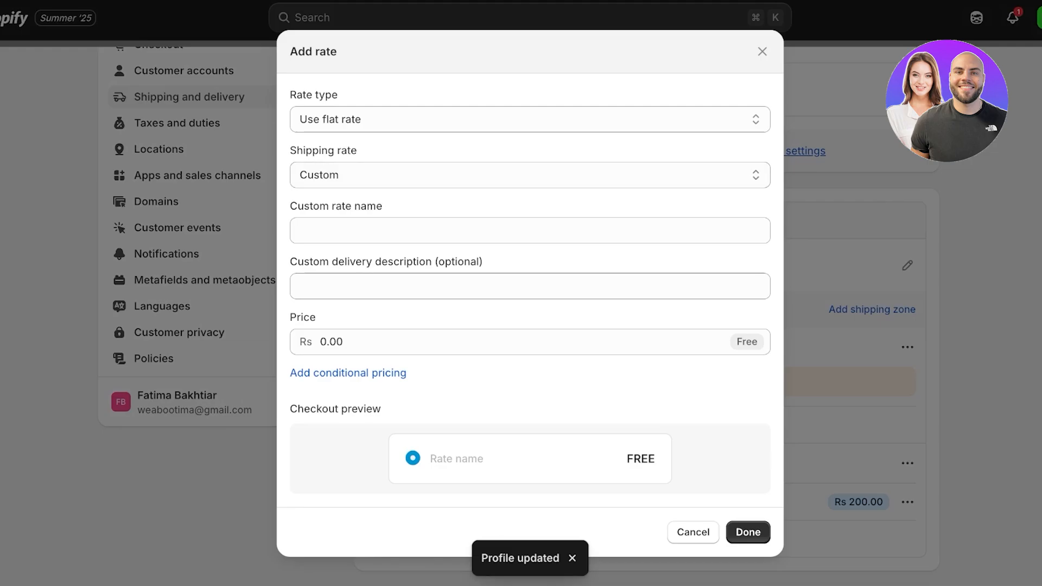
left_click(419, 231)
left_click(419, 342)
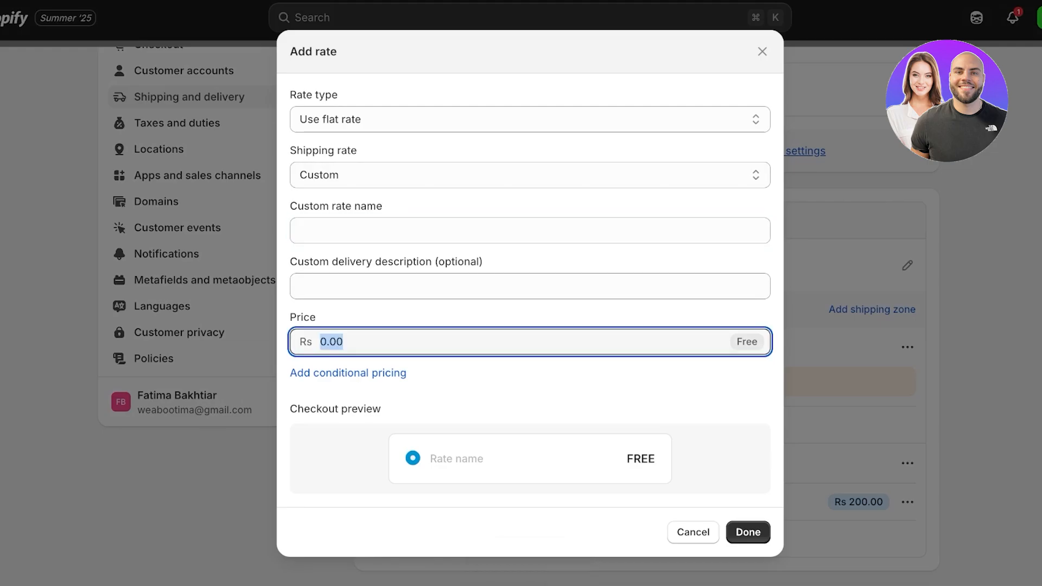
type("2000")
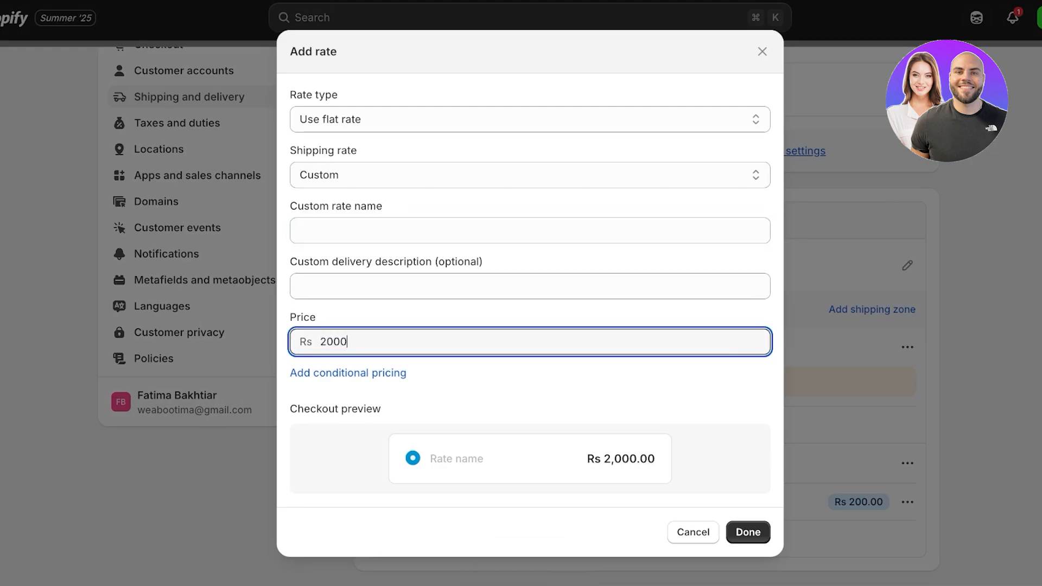
left_click(419, 231)
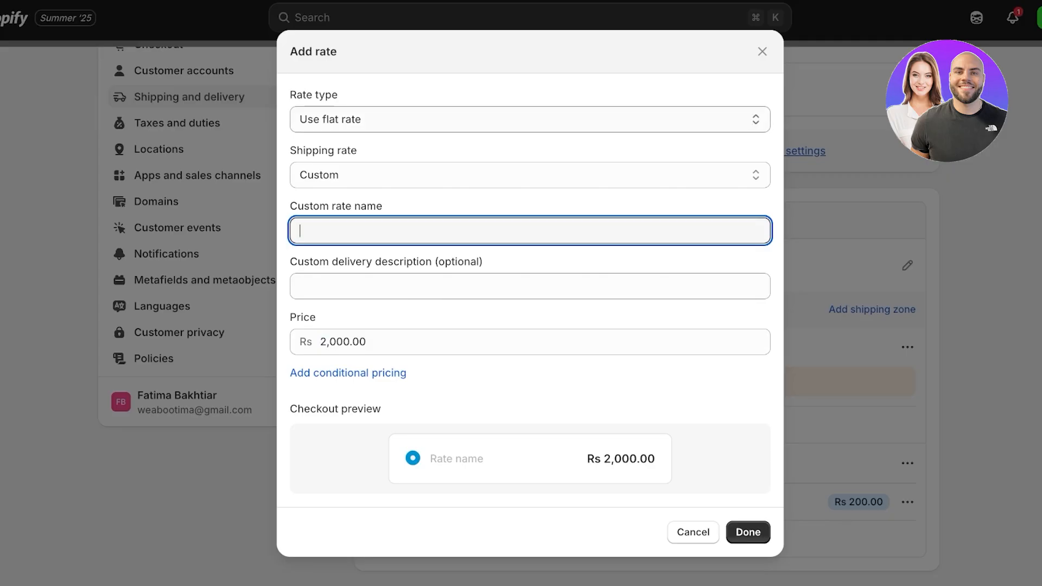
type("Stan")
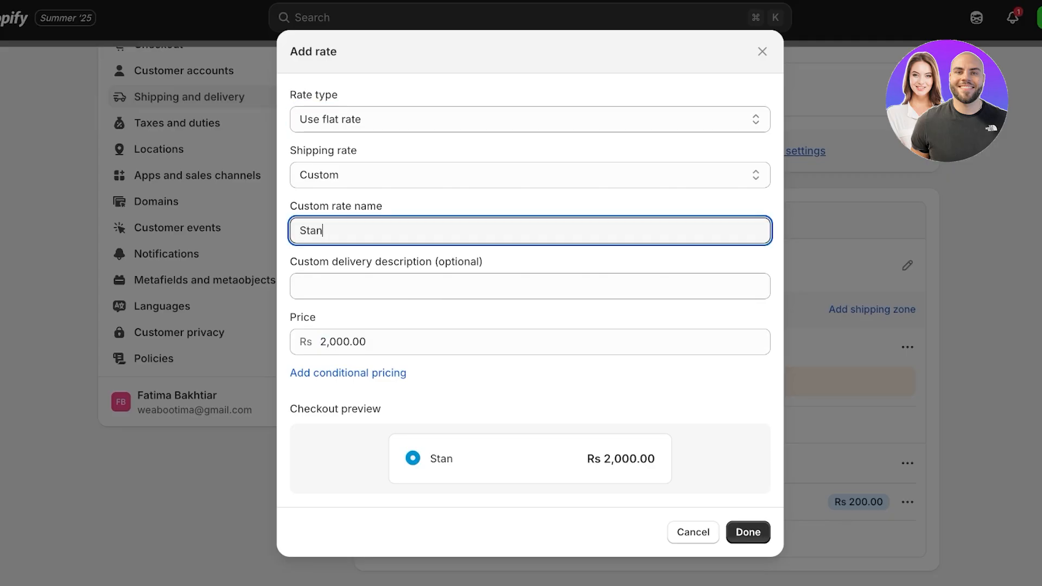
type("dard North Aa")
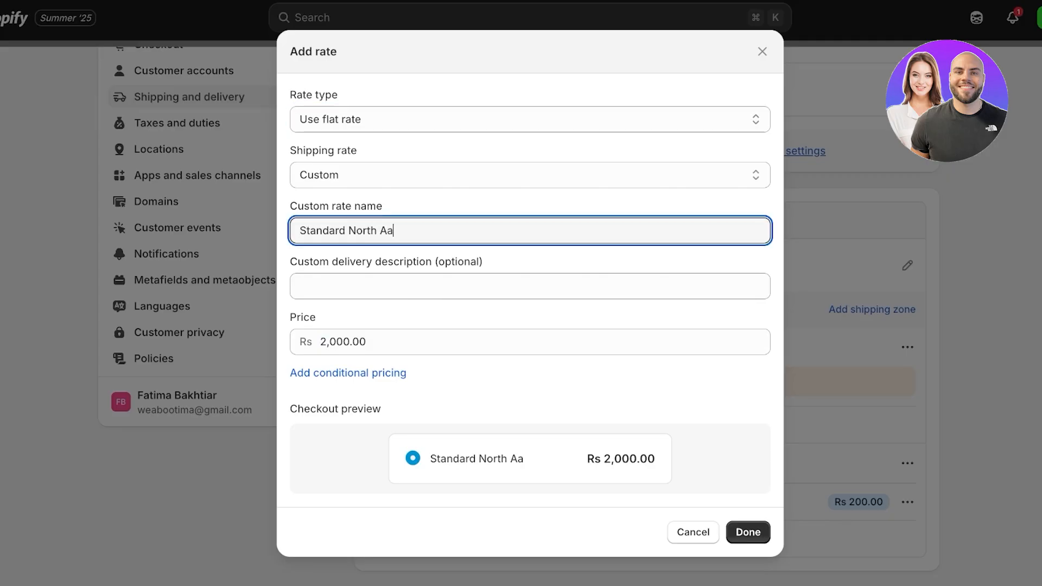
key("BackSpace")
type("merica Shipping")
key("Return")
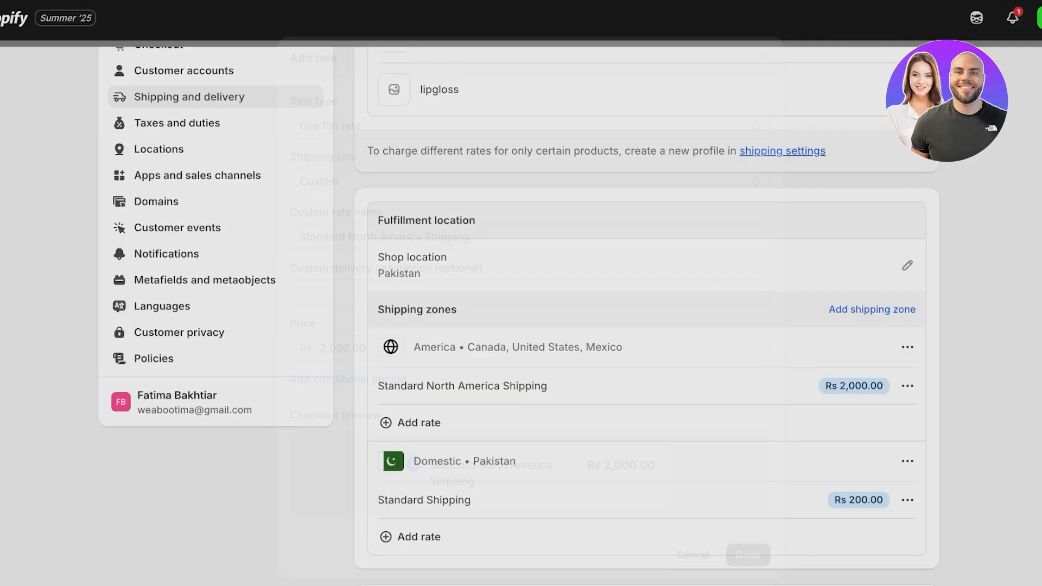
Save the general shipping profile with the new America rate and leave the settings.
scroll(646, 293, "down", 4)
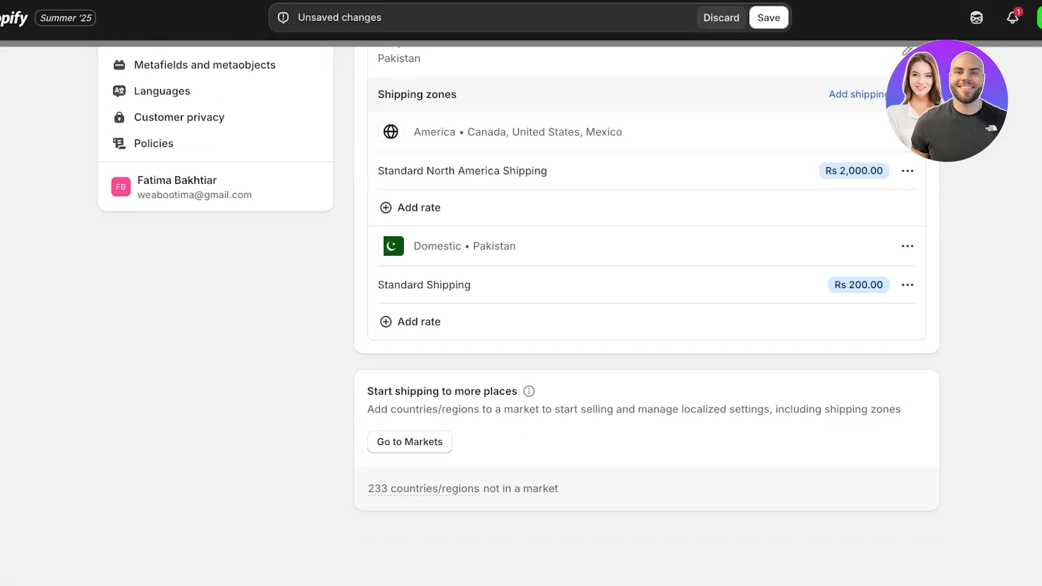
left_click(769, 17)
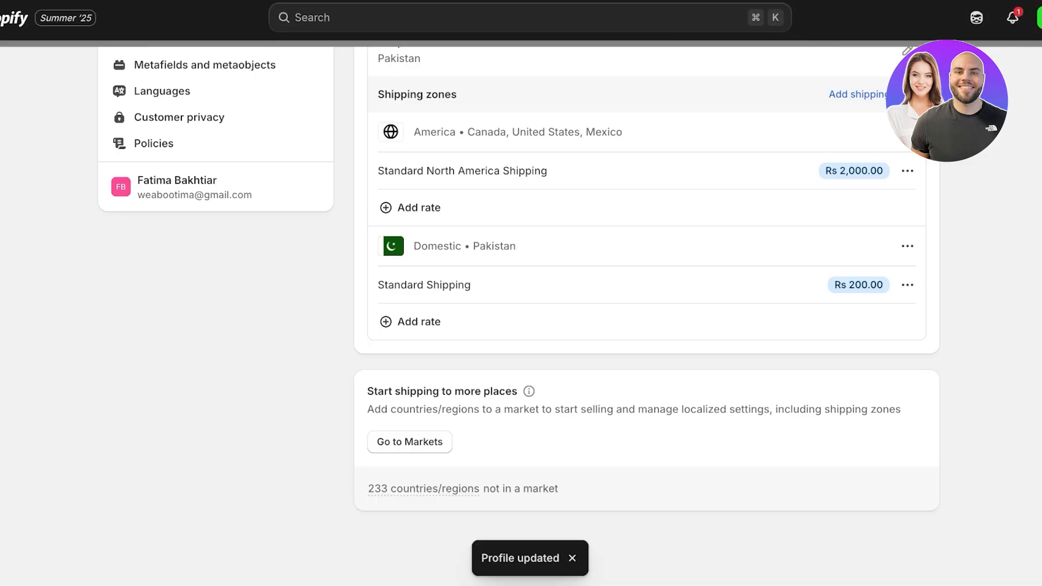
scroll(646, 293, "up", 9)
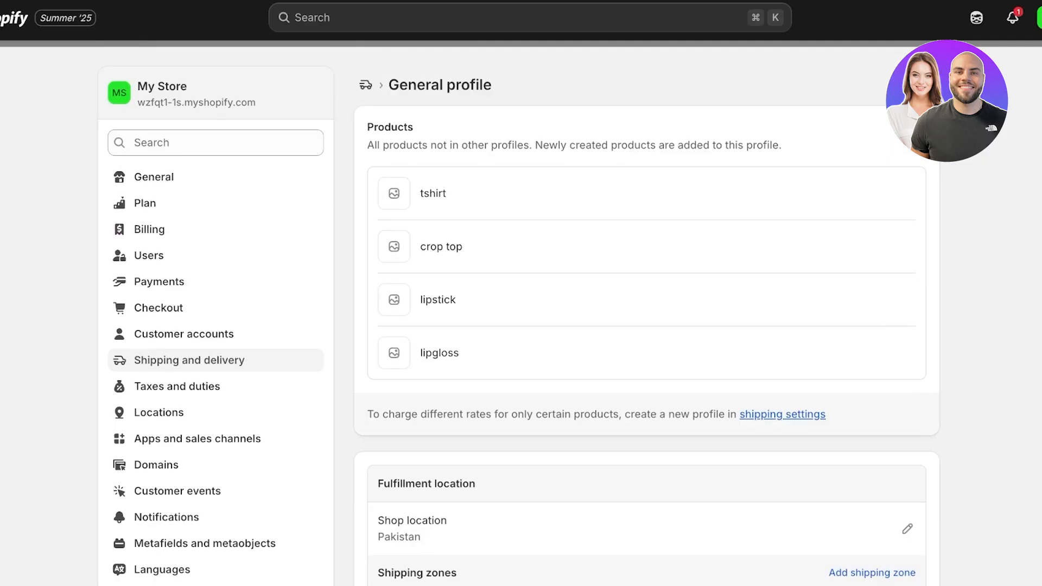
key("Escape")
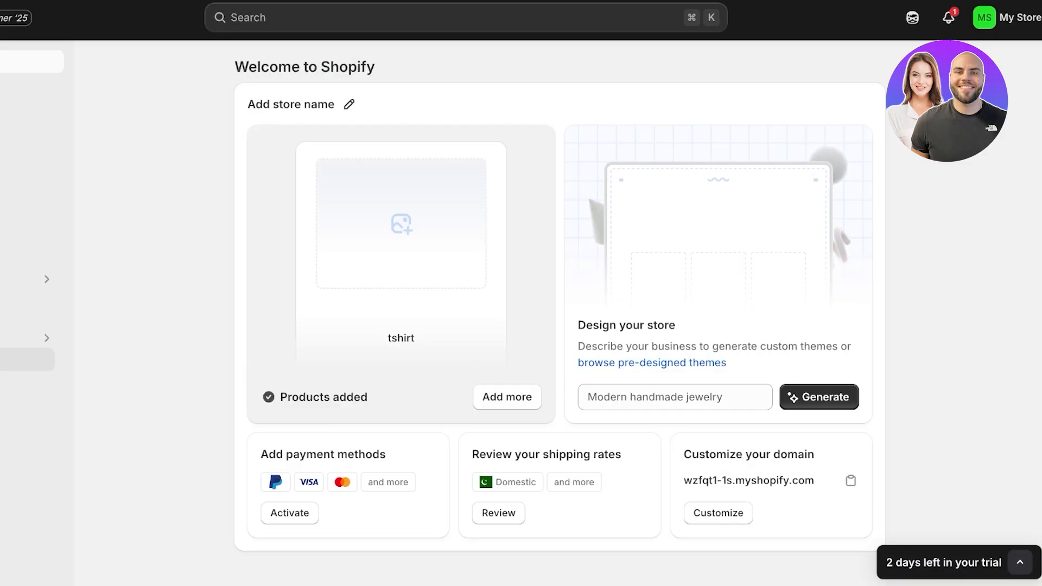
Open the written shipping policy from the store's policy settings.
left_click(51, 571)
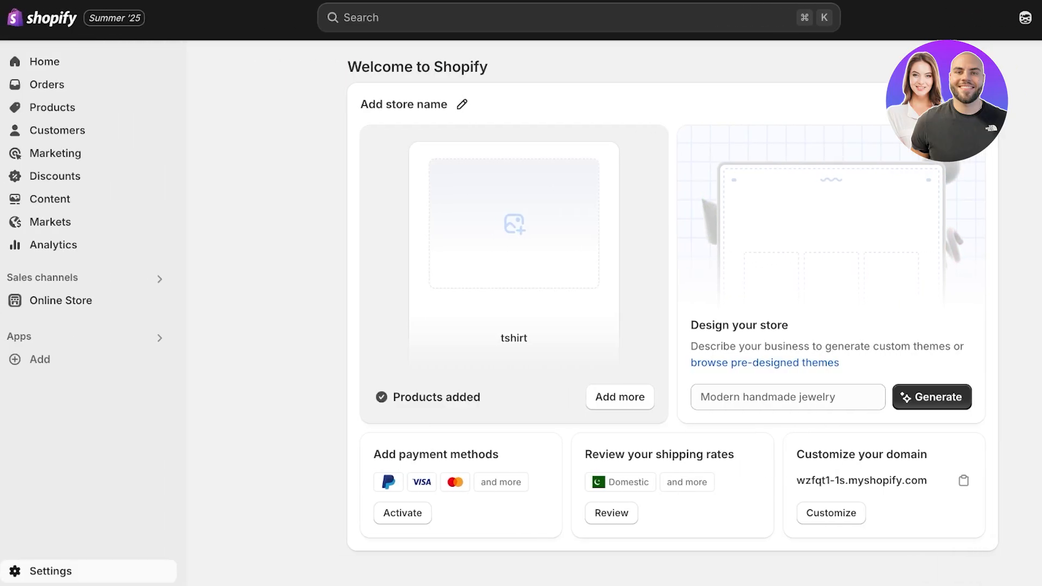
scroll(206, 463, "down", 3)
left_click(158, 464)
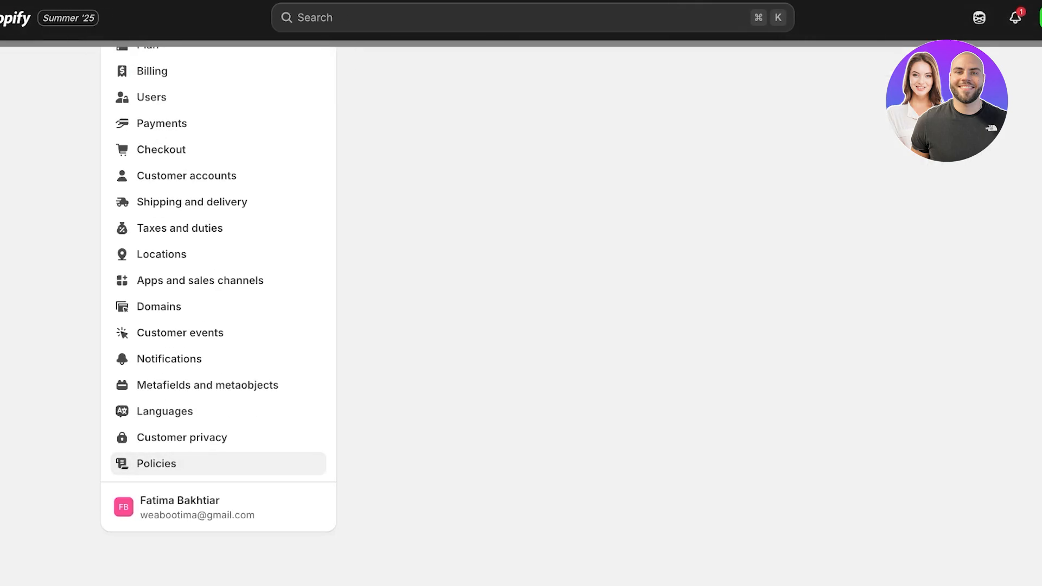
scroll(158, 463, "down", 2)
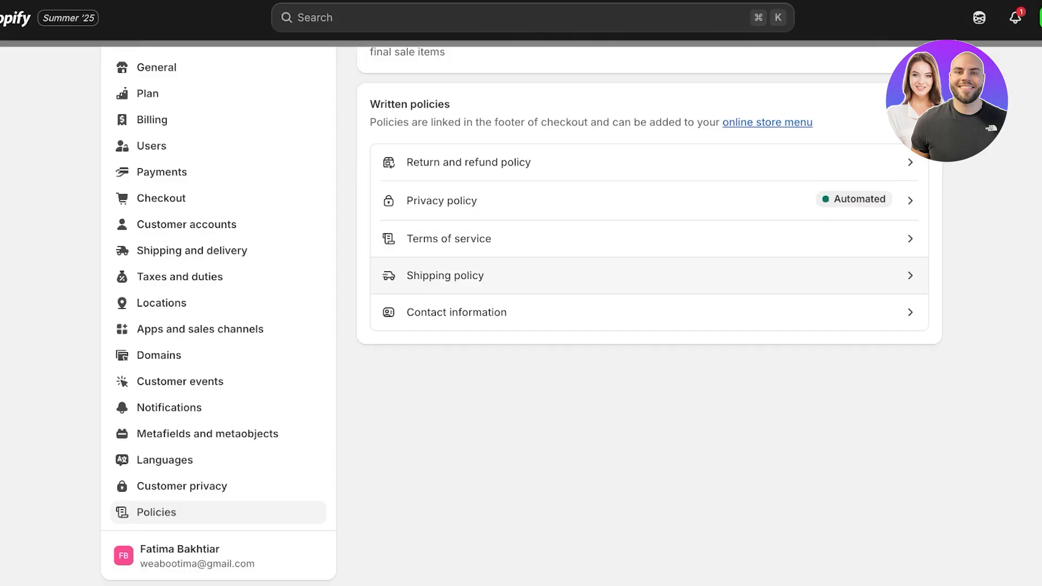
left_click(445, 275)
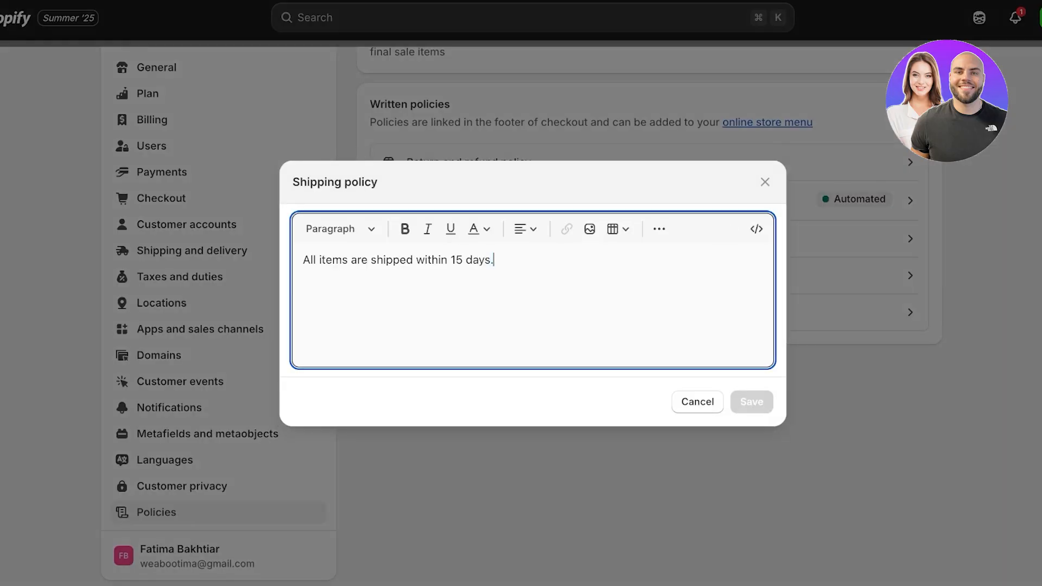
Try clearing the shipping policy text, discard the edit and leave the settings.
key("ctrl+a")
key("BackSpace")
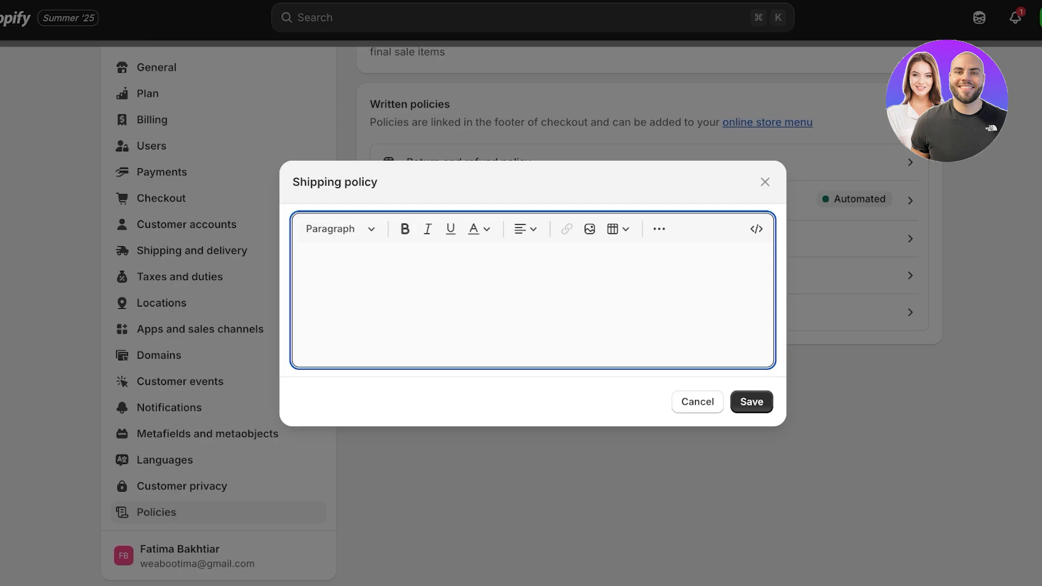
left_click(766, 182)
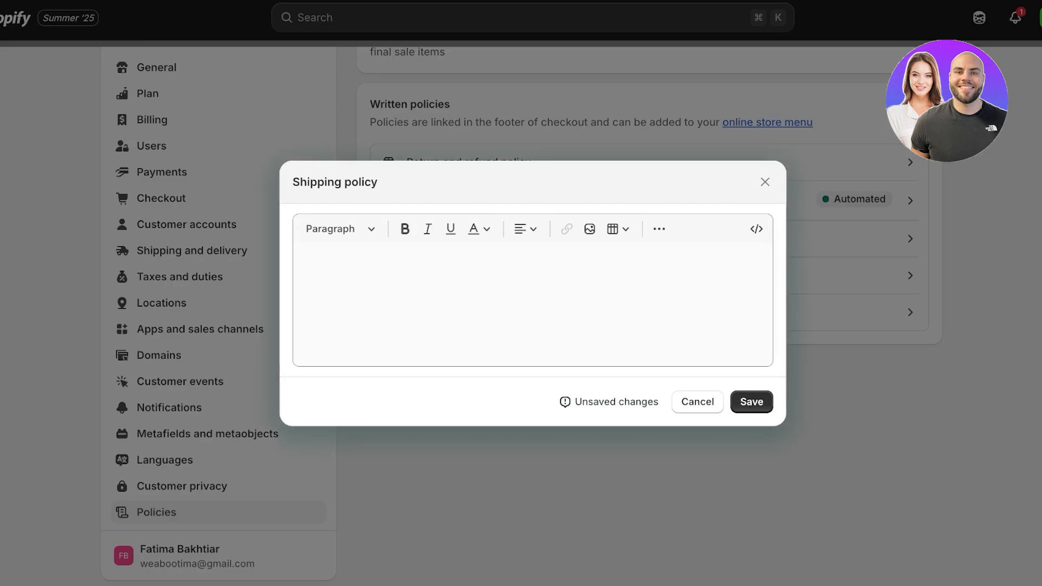
left_click(698, 403)
scroll(650, 272, "up", 2)
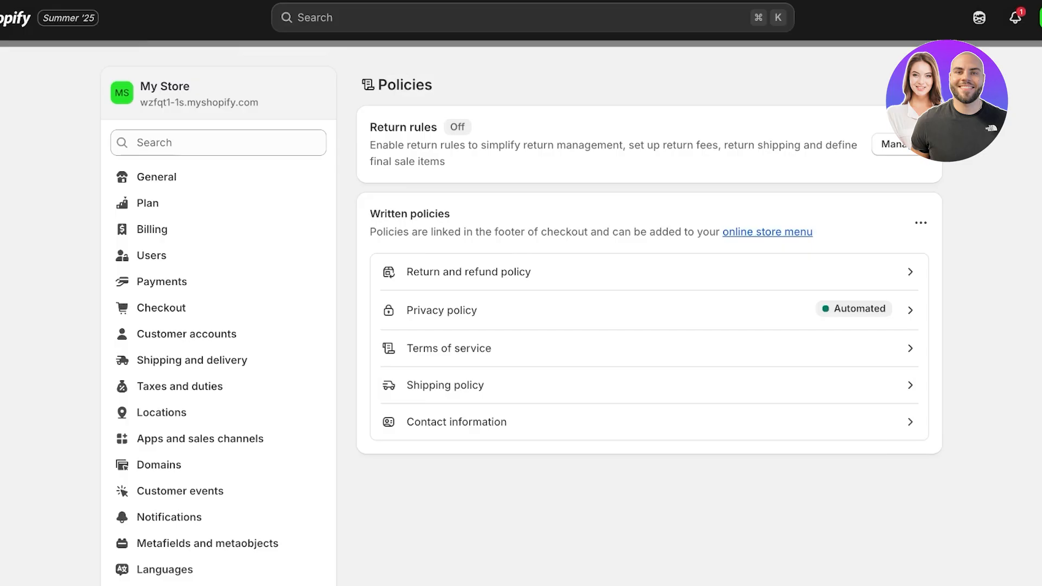
key("Escape")
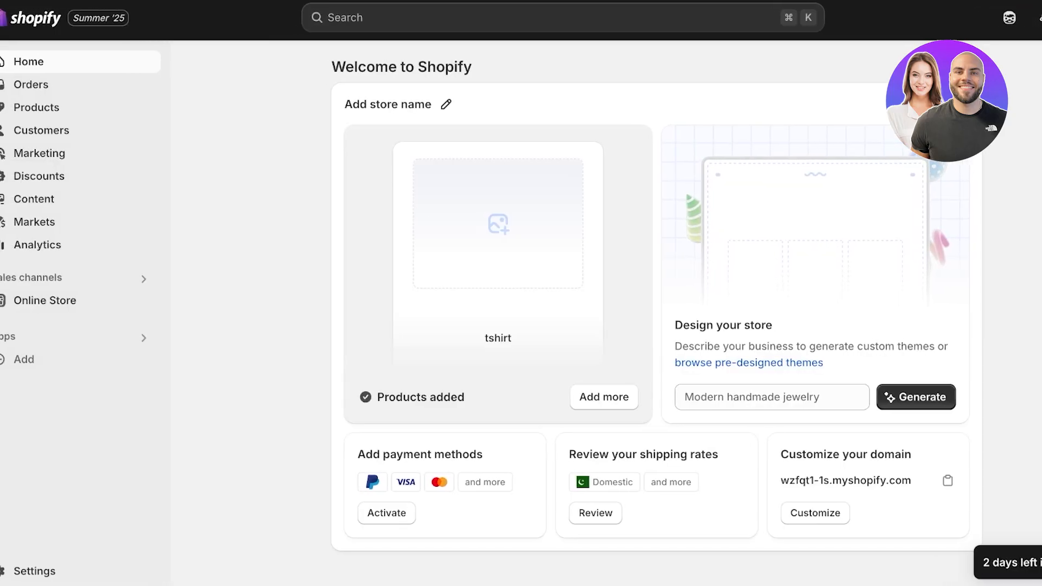